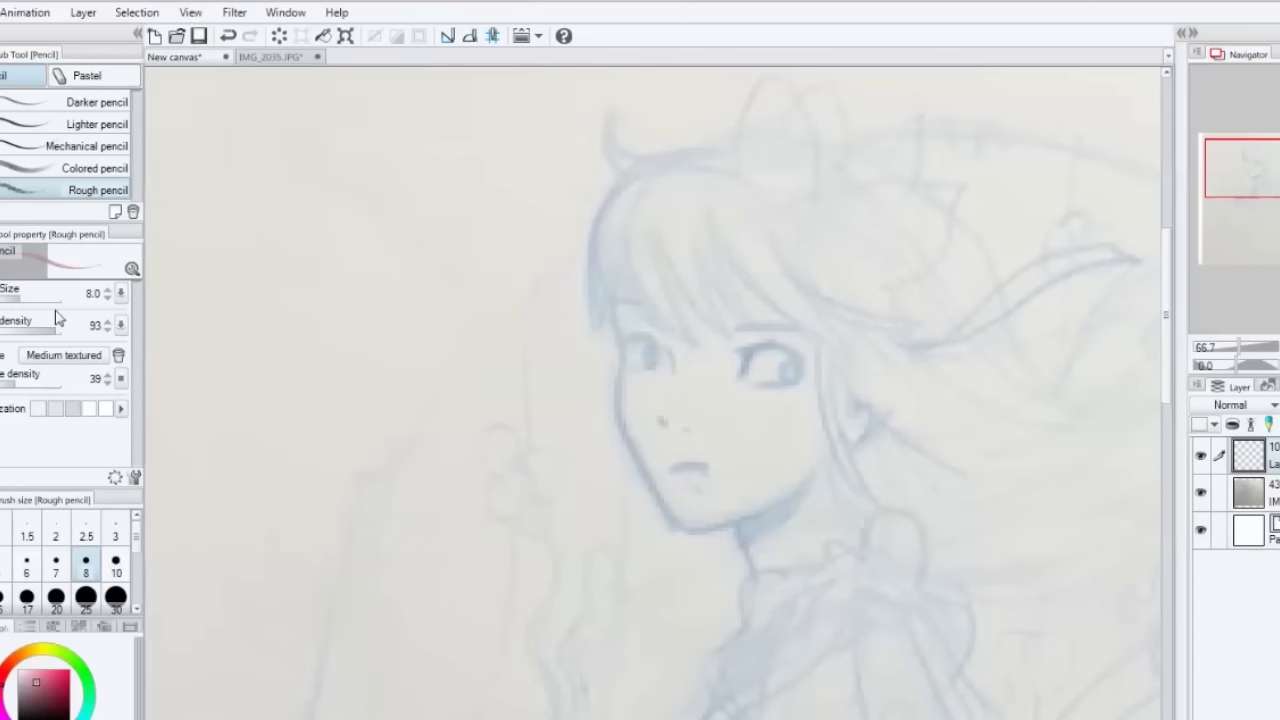
# Step: Set the rough pencil size to 9.0 and trace the face contour from temple to jaw, plus the front neck line
pyautogui.click(107, 289)
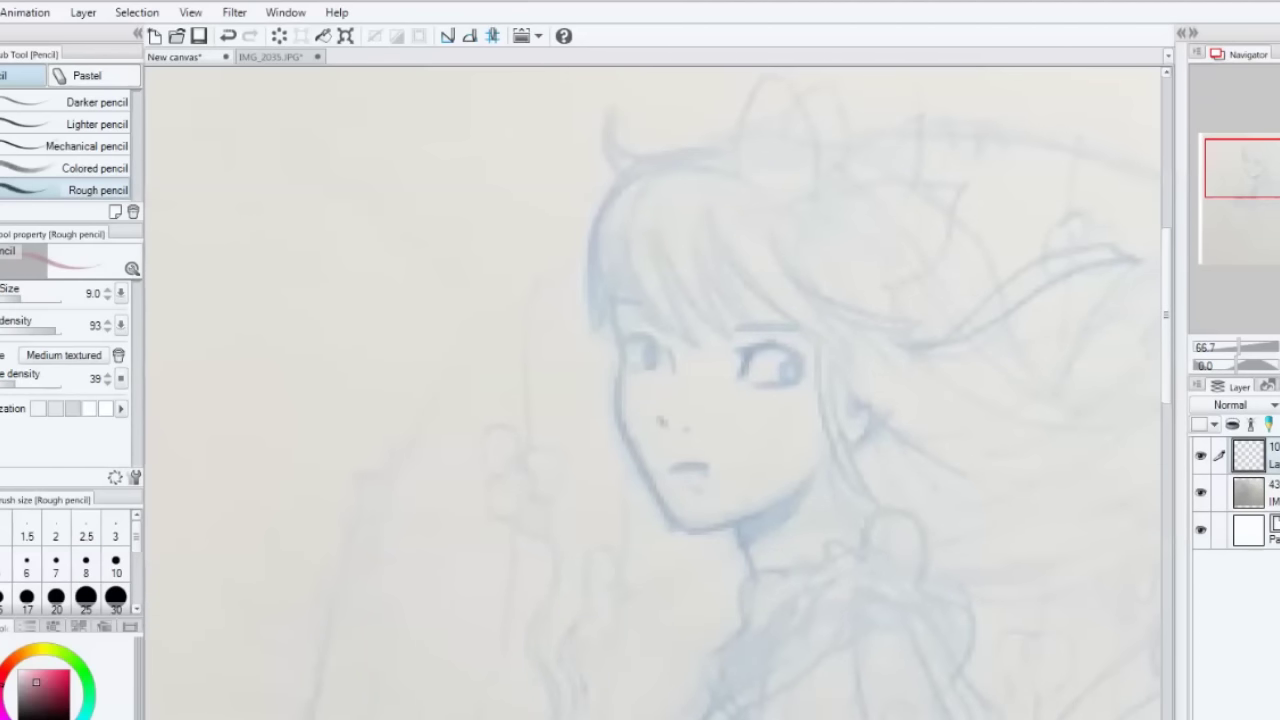
pyautogui.scroll(2, 630, 390)
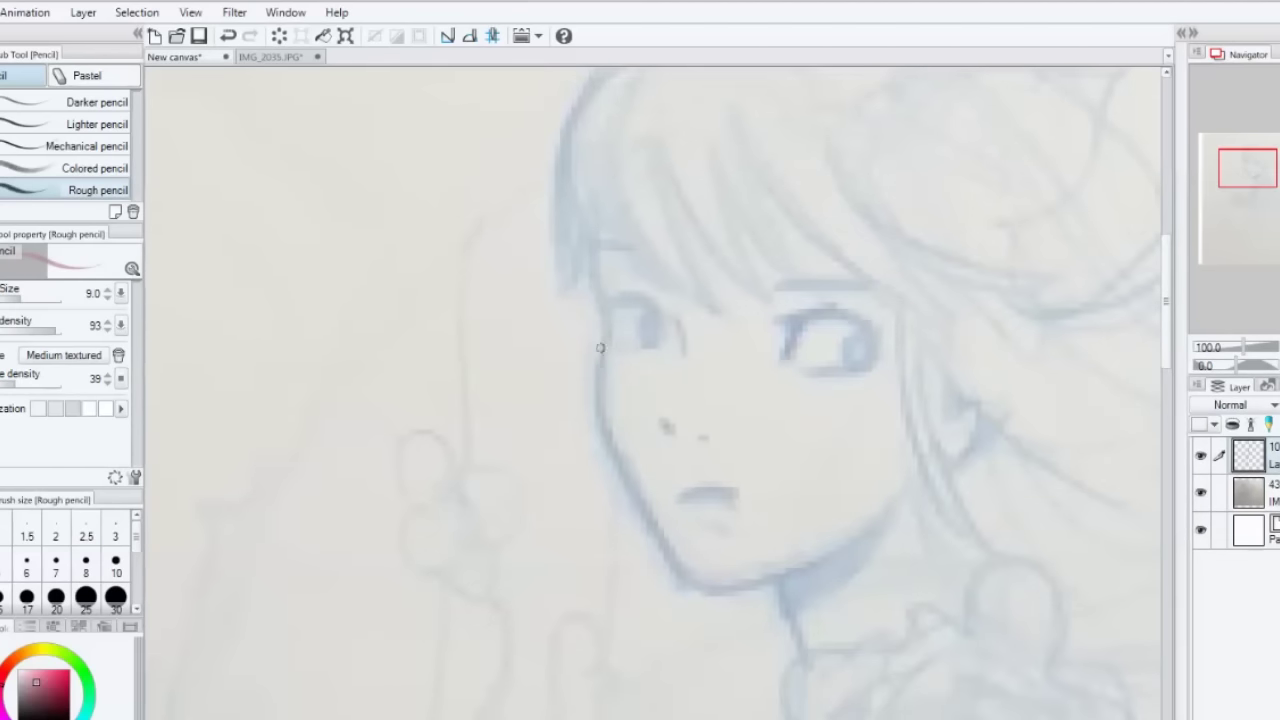
pyautogui.moveTo(600, 340)
pyautogui.mouseDown()
pyautogui.moveTo(598, 419)
pyautogui.moveTo(606, 329)
pyautogui.moveTo(617, 446)
pyautogui.moveTo(644, 502)
pyautogui.mouseUp()
pyautogui.moveTo(614, 452); pyautogui.dragTo(684, 576)
pyautogui.moveTo(901, 488)
pyautogui.mouseDown()
pyautogui.moveTo(813, 560)
pyautogui.moveTo(856, 535)
pyautogui.moveTo(784, 573)
pyautogui.moveTo(812, 564)
pyautogui.moveTo(763, 578)
pyautogui.moveTo(782, 571)
pyautogui.moveTo(679, 556)
pyautogui.moveTo(694, 578)
pyautogui.moveTo(742, 583)
pyautogui.mouseUp()
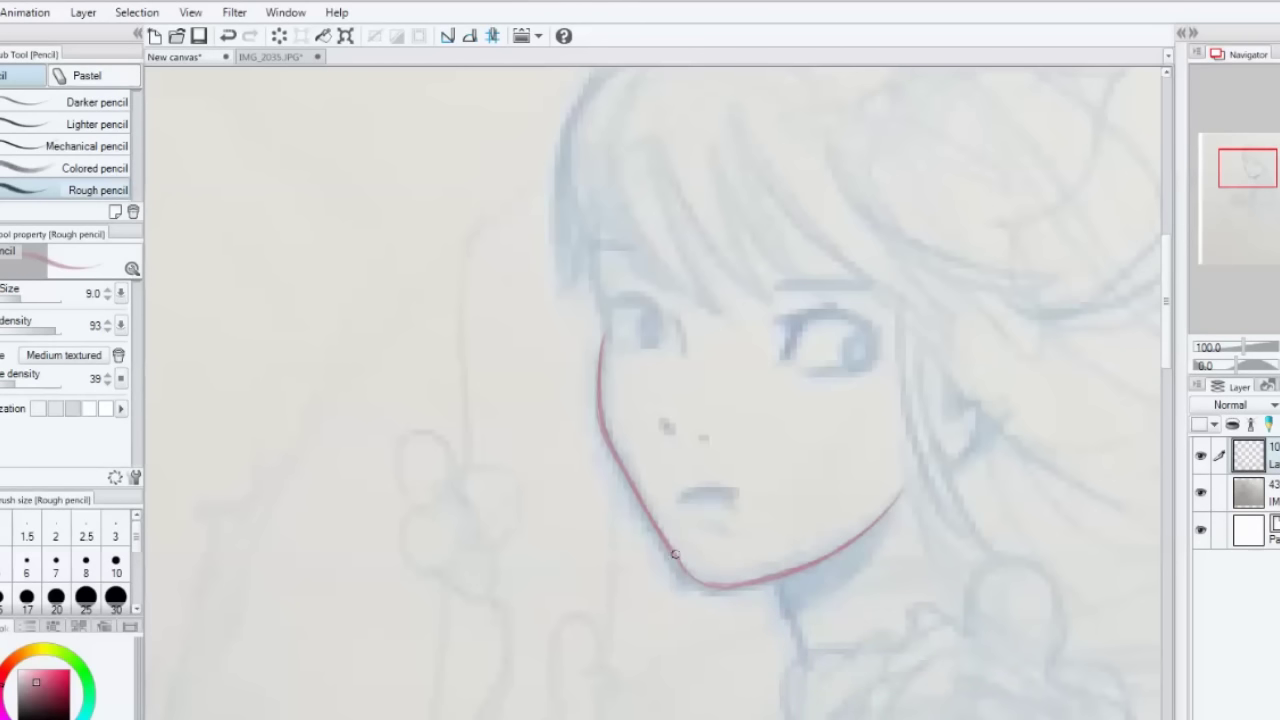
pyautogui.moveTo(771, 584); pyautogui.dragTo(808, 656)
pyautogui.moveTo(599, 293); pyautogui.dragTo(593, 263)
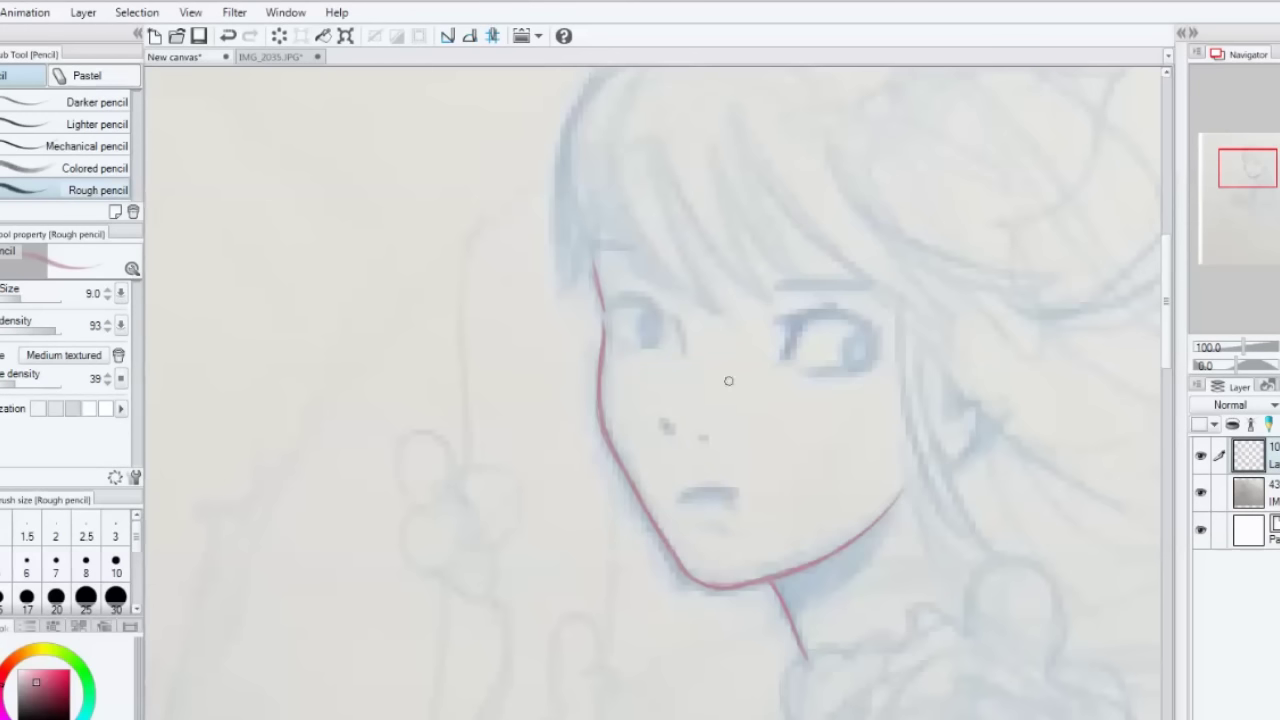
# Step: Trace both eyes with their irises and lashes, along with the nose and mouth
pyautogui.moveTo(788, 318)
pyautogui.mouseDown()
pyautogui.moveTo(850, 318)
pyautogui.moveTo(811, 314)
pyautogui.moveTo(877, 341)
pyautogui.moveTo(792, 318)
pyautogui.moveTo(833, 314)
pyautogui.moveTo(880, 352)
pyautogui.mouseUp()
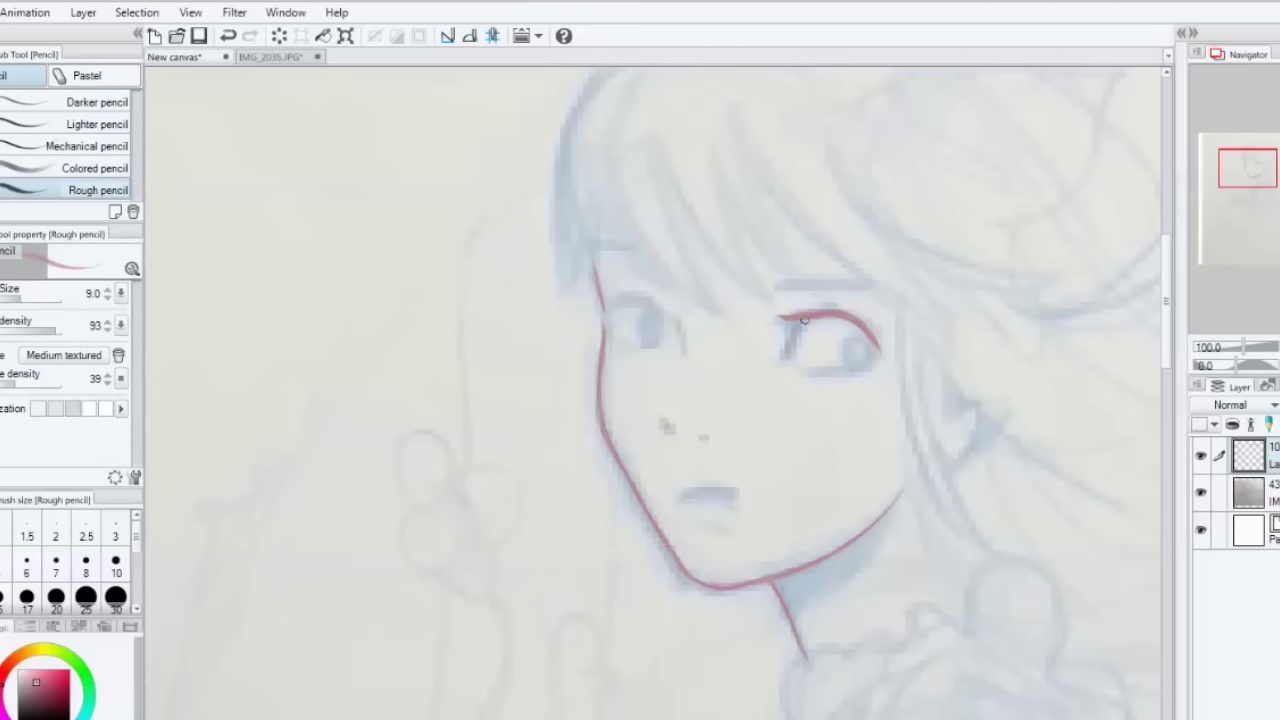
pyautogui.moveTo(785, 358); pyautogui.dragTo(803, 318)
pyautogui.moveTo(879, 348)
pyautogui.mouseDown()
pyautogui.moveTo(870, 366)
pyautogui.moveTo(862, 350)
pyautogui.moveTo(808, 372)
pyautogui.mouseUp()
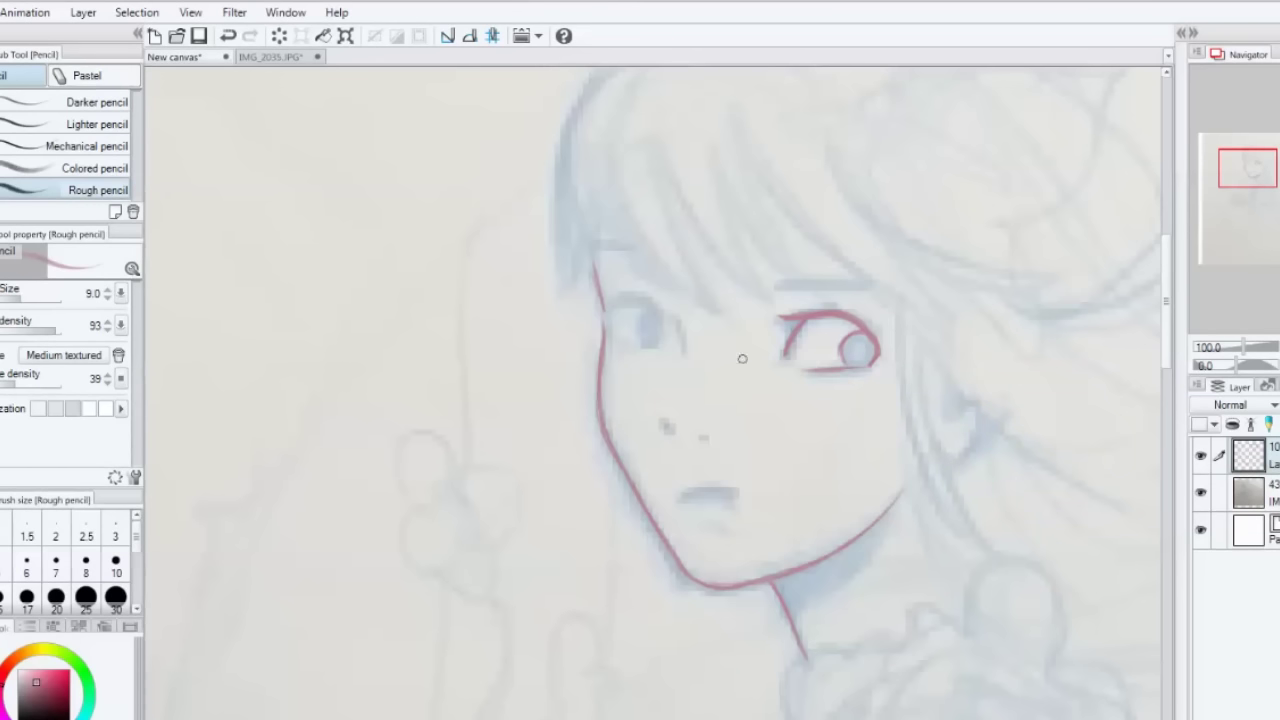
pyautogui.moveTo(678, 310); pyautogui.dragTo(685, 355)
pyautogui.moveTo(620, 298)
pyautogui.mouseDown()
pyautogui.moveTo(657, 315)
pyautogui.moveTo(617, 299)
pyautogui.moveTo(629, 305)
pyautogui.moveTo(619, 335)
pyautogui.moveTo(667, 346)
pyautogui.moveTo(634, 344)
pyautogui.moveTo(668, 335)
pyautogui.moveTo(651, 310)
pyautogui.mouseUp()
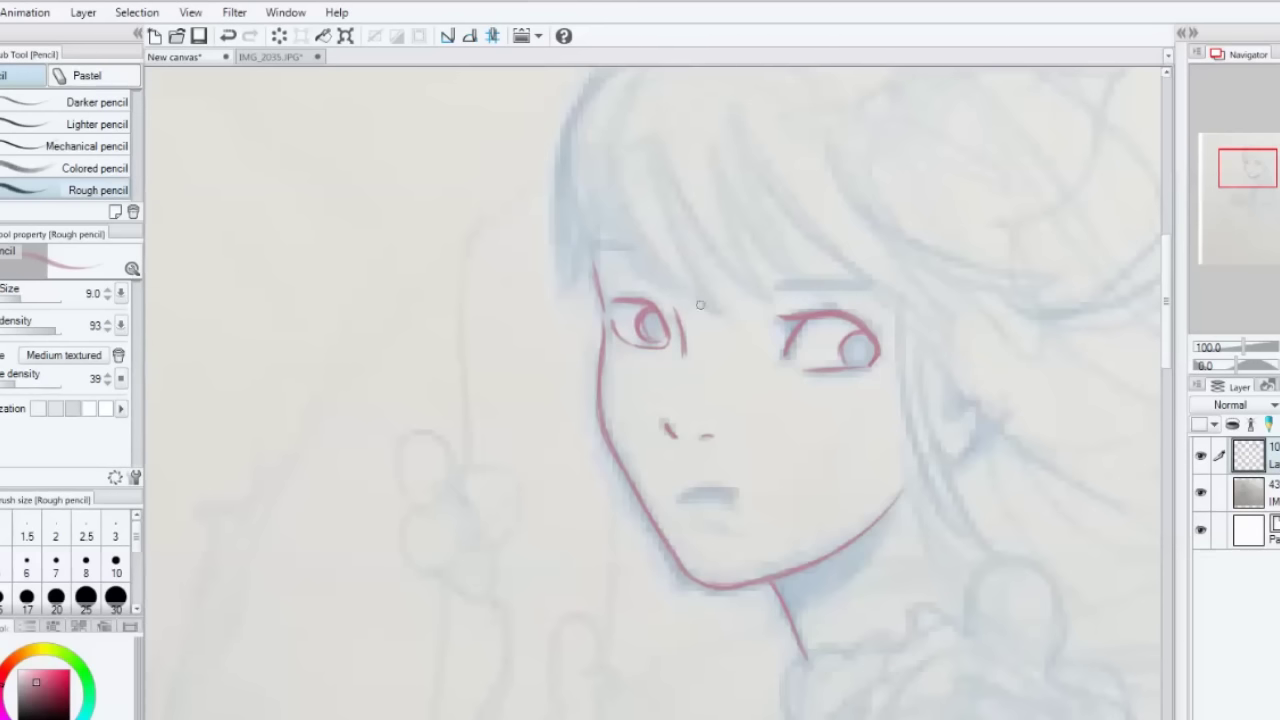
pyautogui.moveTo(684, 496); pyautogui.dragTo(731, 494)
pyautogui.moveTo(798, 313); pyautogui.dragTo(868, 326)
# Step: Trace the pointed strands of the bangs across the forehead and the outer lock beside the temple
pyautogui.moveTo(737, 153)
pyautogui.mouseDown()
pyautogui.moveTo(799, 283)
pyautogui.moveTo(742, 221)
pyautogui.moveTo(800, 284)
pyautogui.mouseUp()
pyautogui.moveTo(745, 157); pyautogui.dragTo(944, 362)
pyautogui.moveTo(714, 145); pyautogui.dragTo(784, 304)
pyautogui.moveTo(666, 168)
pyautogui.mouseDown()
pyautogui.moveTo(714, 254)
pyautogui.moveTo(787, 306)
pyautogui.mouseUp()
pyautogui.moveTo(671, 180)
pyautogui.mouseDown()
pyautogui.moveTo(679, 248)
pyautogui.moveTo(713, 312)
pyautogui.mouseUp()
pyautogui.moveTo(711, 309)
pyautogui.mouseDown()
pyautogui.moveTo(622, 166)
pyautogui.moveTo(686, 301)
pyautogui.mouseUp()
pyautogui.moveTo(611, 172); pyautogui.dragTo(634, 238)
pyautogui.moveTo(665, 292)
pyautogui.mouseDown()
pyautogui.moveTo(593, 182)
pyautogui.moveTo(590, 155)
pyautogui.mouseUp()
pyautogui.moveTo(587, 164); pyautogui.dragTo(608, 293)
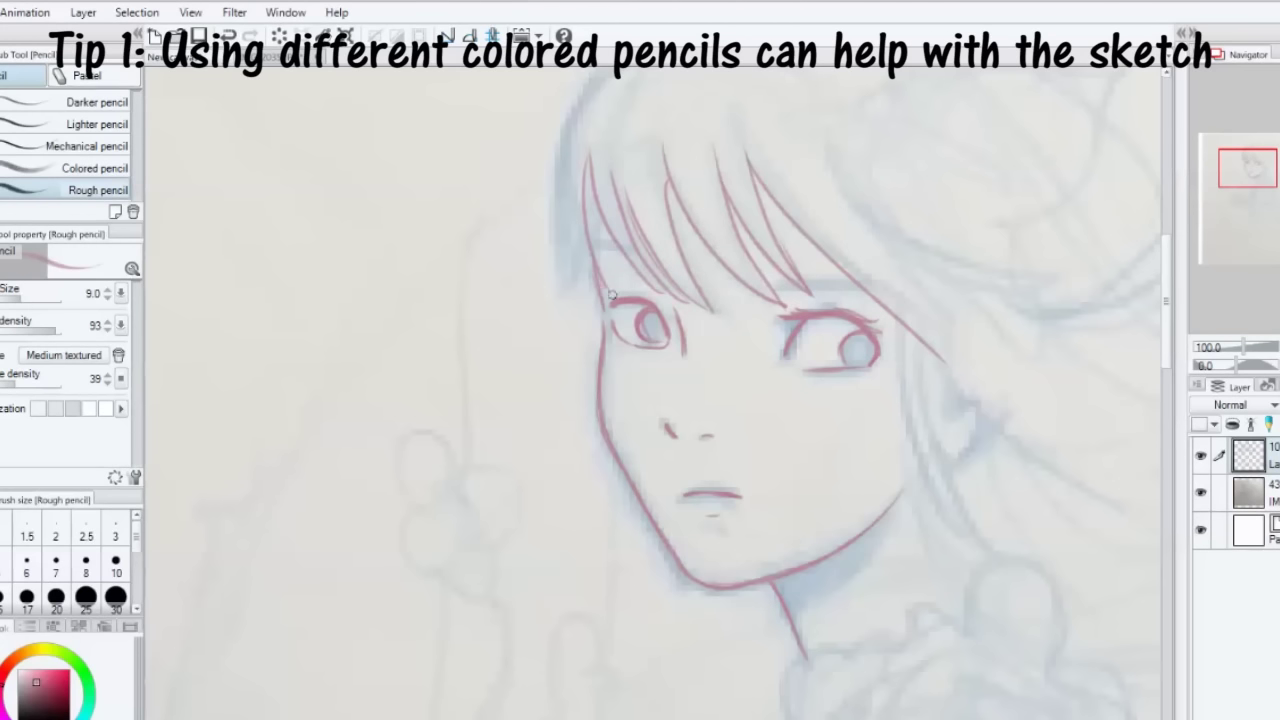
pyautogui.moveTo(578, 106)
pyautogui.mouseDown()
pyautogui.moveTo(550, 160)
pyautogui.moveTo(565, 290)
pyautogui.mouseUp()
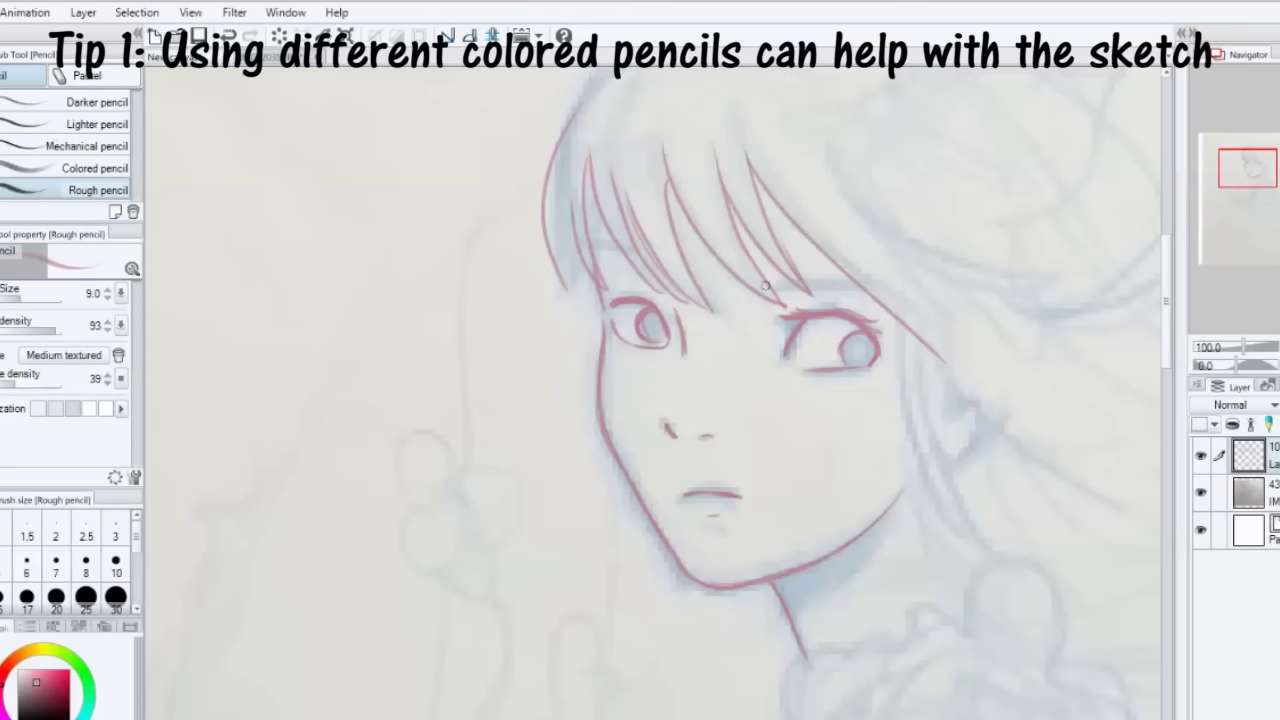
# Step: Trace both eyebrows where they pass beneath the bangs
pyautogui.moveTo(752, 276); pyautogui.dragTo(896, 307)
pyautogui.moveTo(755, 283); pyautogui.dragTo(898, 308)
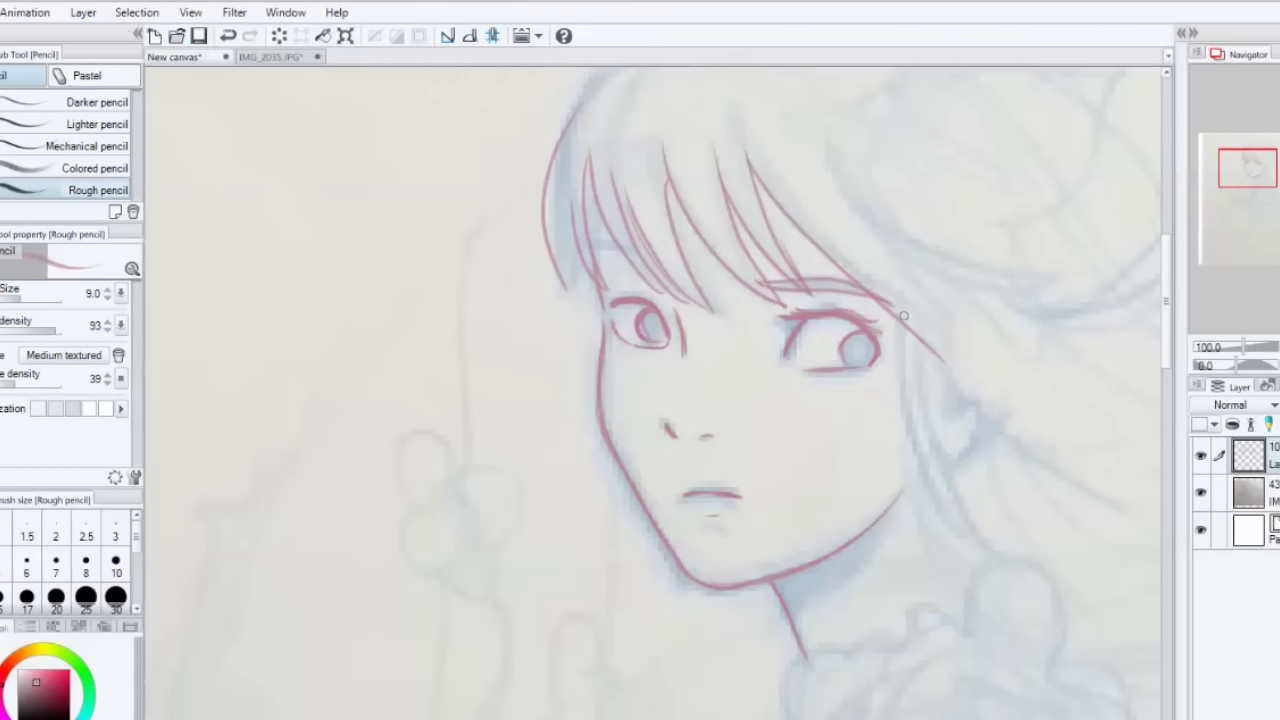
pyautogui.moveTo(592, 282)
pyautogui.mouseDown()
pyautogui.moveTo(596, 262)
pyautogui.moveTo(672, 281)
pyautogui.mouseUp()
# Step: Trace the thin side locks hanging in front of the ear, the hairline behind them, and the ear
pyautogui.moveTo(896, 318)
pyautogui.mouseDown()
pyautogui.moveTo(935, 488)
pyautogui.moveTo(976, 536)
pyautogui.mouseUp()
pyautogui.moveTo(922, 348); pyautogui.dragTo(980, 544)
pyautogui.moveTo(903, 418); pyautogui.dragTo(981, 544)
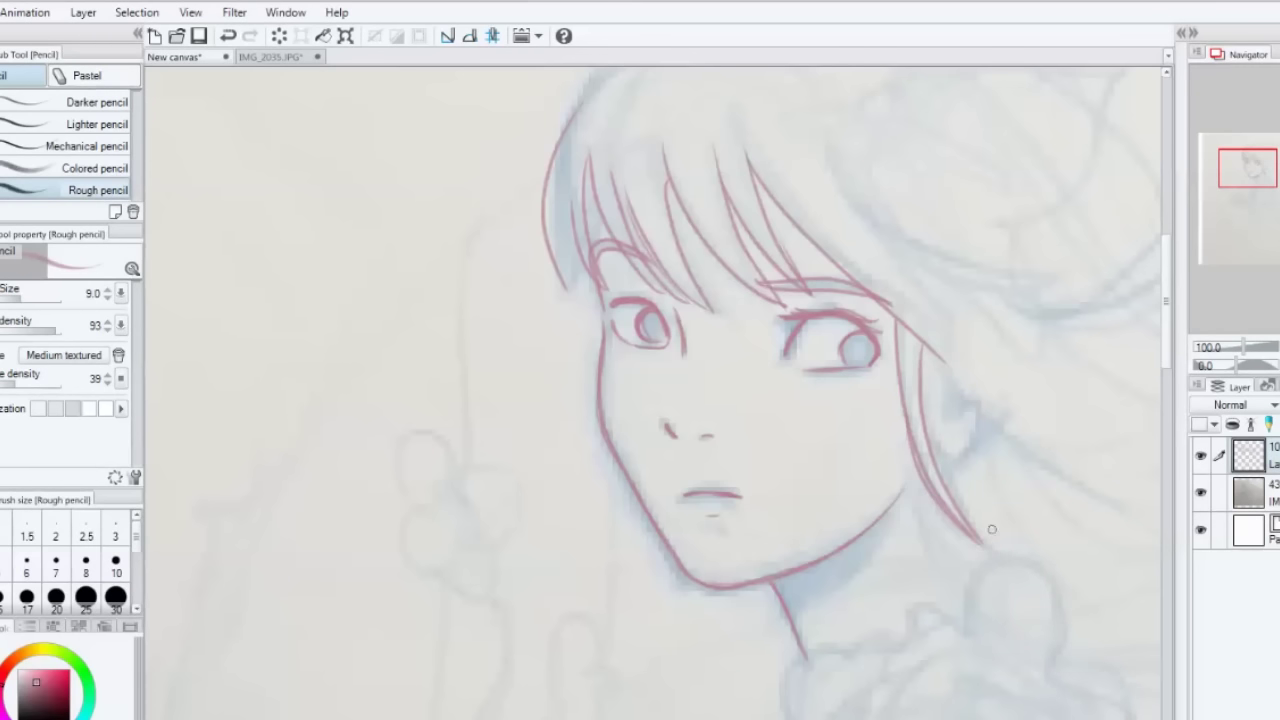
pyautogui.moveTo(910, 328); pyautogui.dragTo(1062, 492)
pyautogui.moveTo(946, 376); pyautogui.dragTo(944, 460)
pyautogui.moveTo(982, 414); pyautogui.dragTo(943, 460)
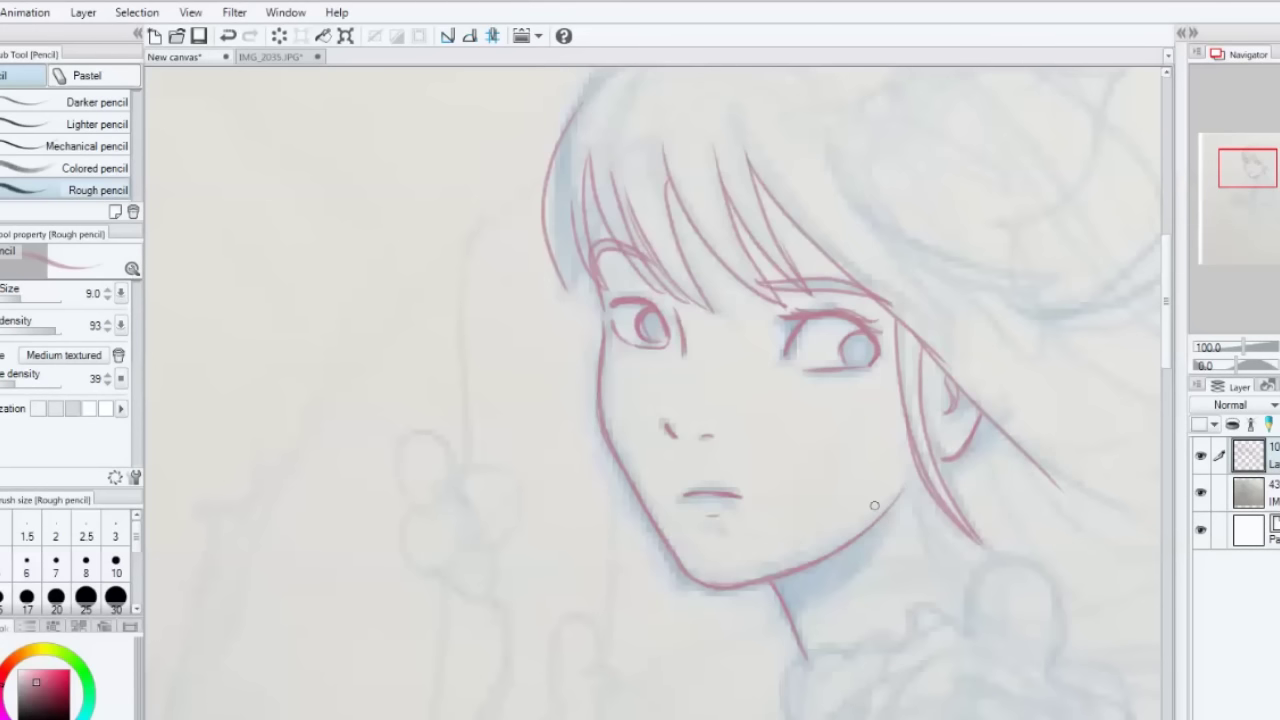
# Step: Set the pencil size to 11.0 and trace the top of the head with its upturned tuft
pyautogui.click(108, 290)
pyautogui.click(108, 290)
pyautogui.moveTo(540, 264)
pyautogui.mouseDown()
pyautogui.moveTo(506, 488)
pyautogui.moveTo(473, 539)
pyautogui.moveTo(433, 559)
pyautogui.mouseUp()
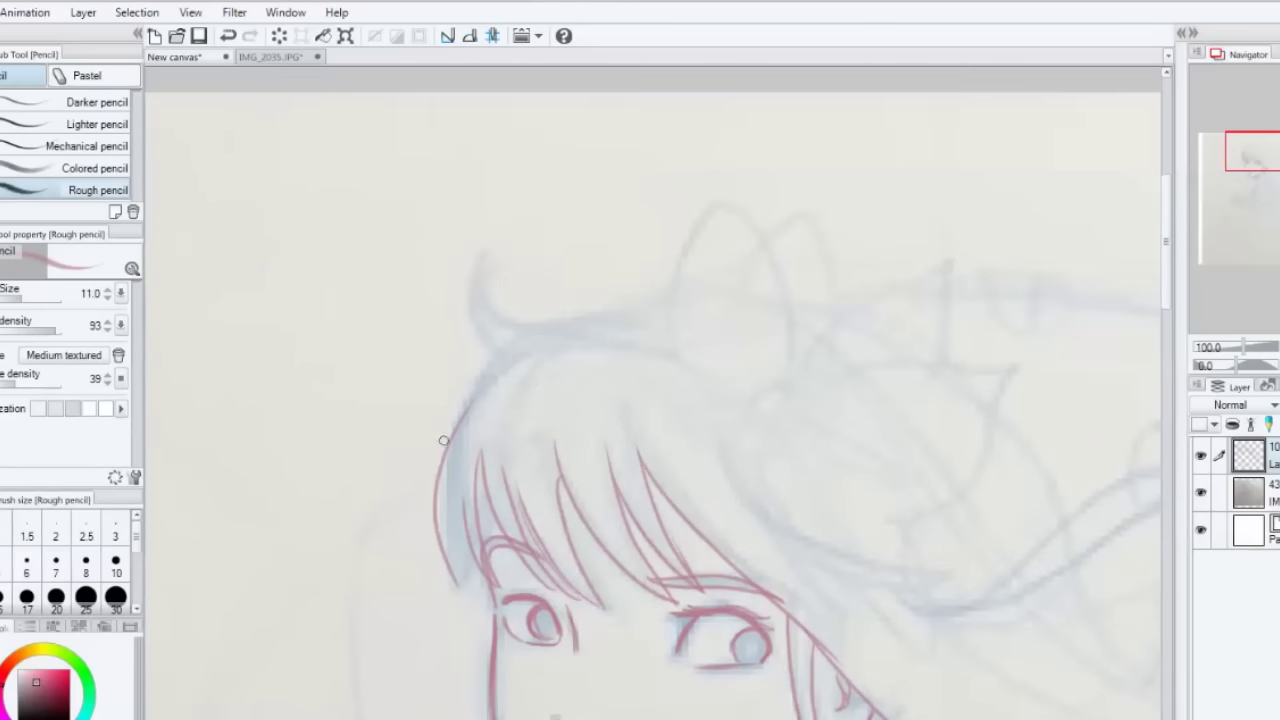
pyautogui.moveTo(712, 381)
pyautogui.mouseDown()
pyautogui.moveTo(606, 344)
pyautogui.moveTo(524, 384)
pyautogui.mouseUp()
pyautogui.moveTo(614, 341)
pyautogui.mouseDown()
pyautogui.moveTo(524, 330)
pyautogui.moveTo(486, 263)
pyautogui.moveTo(496, 307)
pyautogui.moveTo(486, 268)
pyautogui.moveTo(481, 315)
pyautogui.moveTo(521, 364)
pyautogui.moveTo(495, 340)
pyautogui.moveTo(512, 351)
pyautogui.moveTo(461, 402)
pyautogui.moveTo(438, 515)
pyautogui.mouseUp()
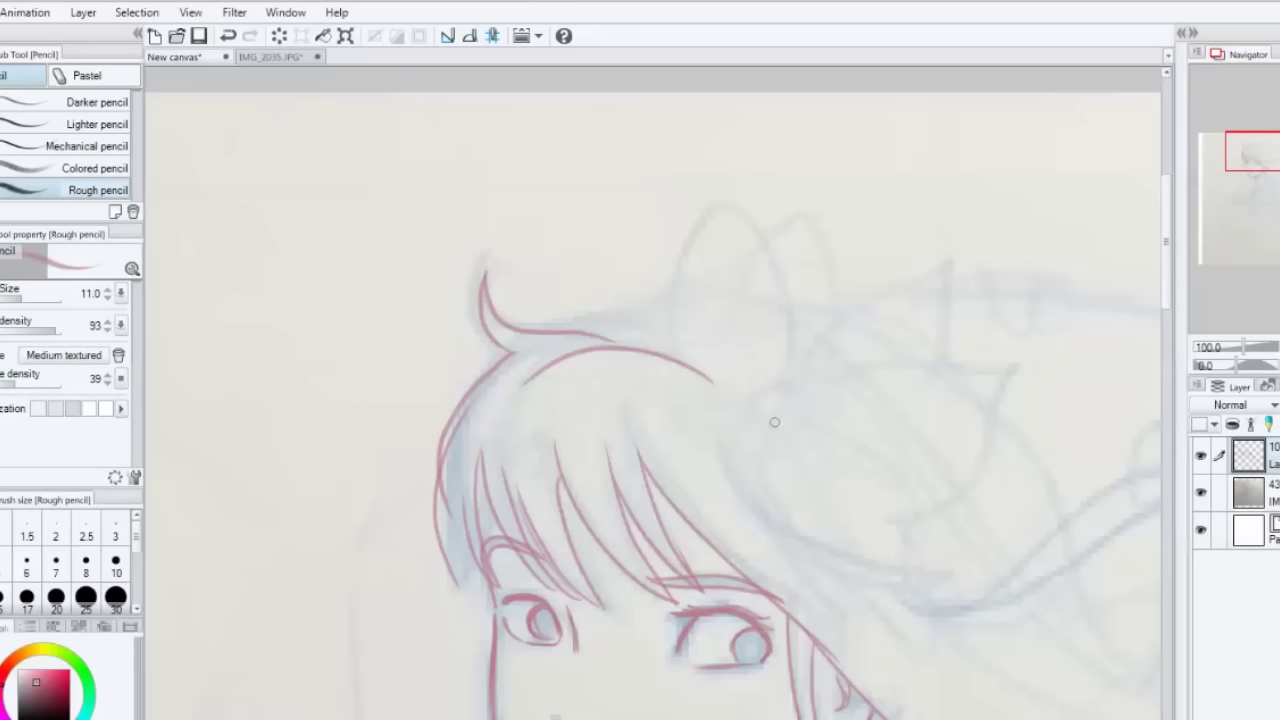
# Step: Trace the bow's knot and its two large front loops, including the inner fold lines
pyautogui.moveTo(792, 406)
pyautogui.mouseDown()
pyautogui.moveTo(766, 391)
pyautogui.moveTo(760, 407)
pyautogui.moveTo(816, 401)
pyautogui.moveTo(797, 403)
pyautogui.moveTo(891, 361)
pyautogui.moveTo(1017, 366)
pyautogui.mouseUp()
pyautogui.moveTo(776, 416)
pyautogui.mouseDown()
pyautogui.moveTo(763, 489)
pyautogui.moveTo(818, 543)
pyautogui.mouseUp()
pyautogui.moveTo(738, 495); pyautogui.dragTo(957, 572)
pyautogui.moveTo(1015, 367); pyautogui.dragTo(912, 527)
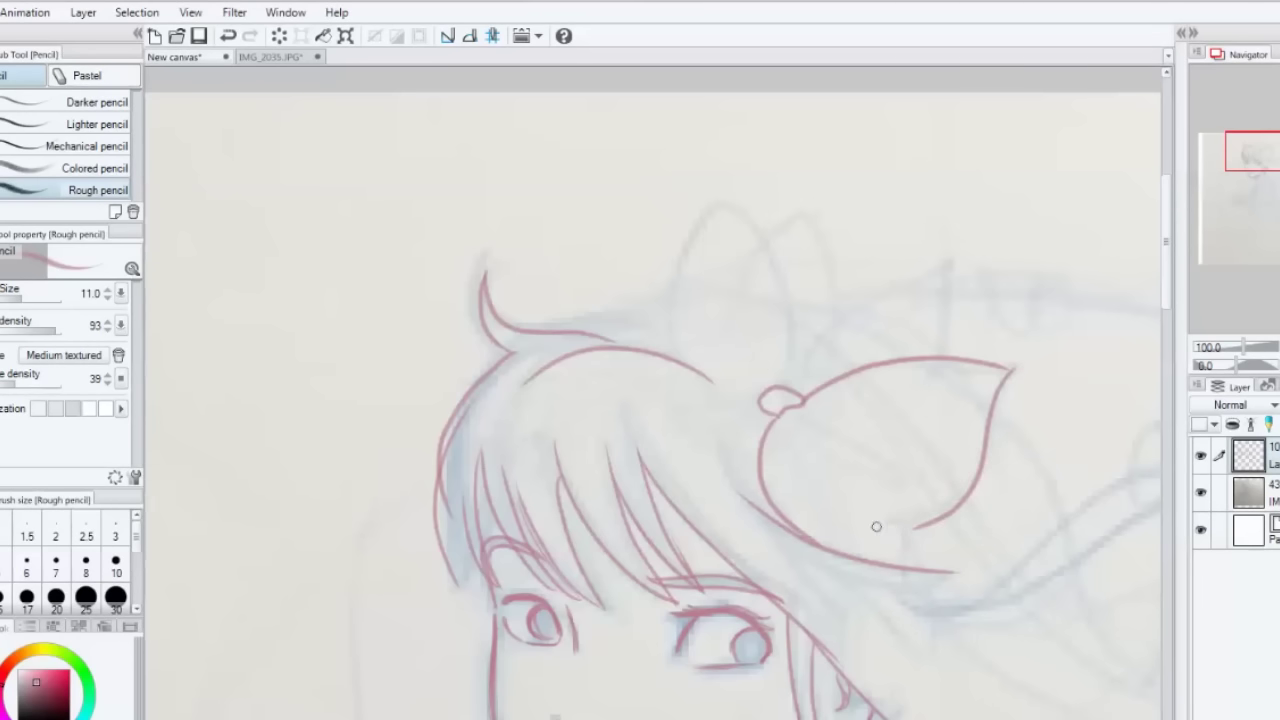
pyautogui.moveTo(796, 410); pyautogui.dragTo(830, 421)
pyautogui.moveTo(846, 425); pyautogui.dragTo(921, 568)
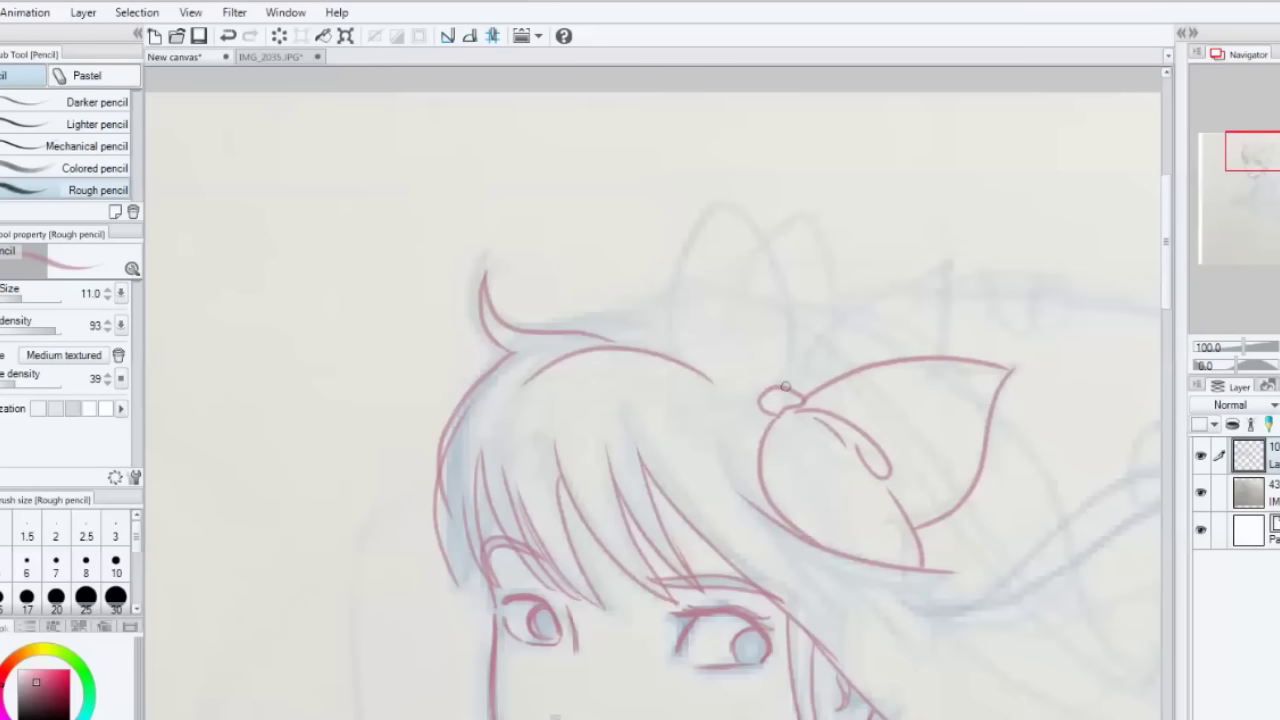
# Step: Trace the bow's upright and rear loops, and connect the hairline to the knot
pyautogui.moveTo(785, 386)
pyautogui.mouseDown()
pyautogui.moveTo(768, 250)
pyautogui.moveTo(670, 293)
pyautogui.mouseUp()
pyautogui.moveTo(770, 386); pyautogui.dragTo(764, 381)
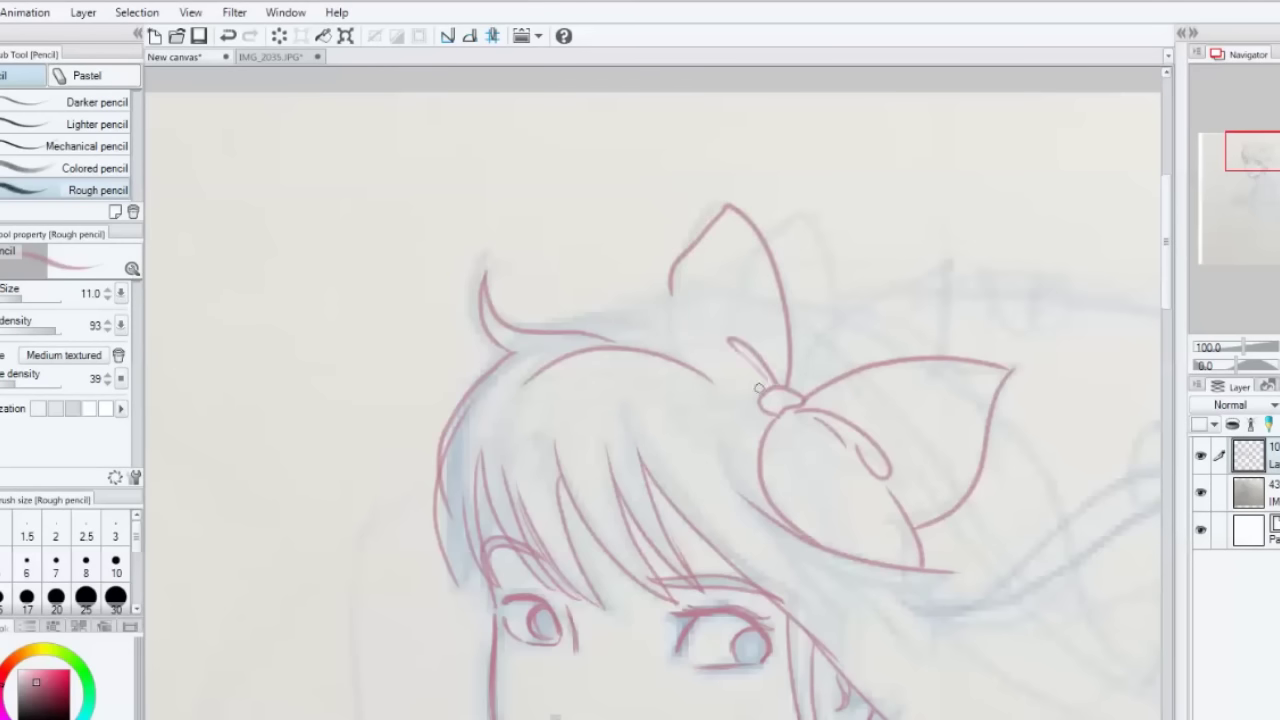
pyautogui.moveTo(698, 300)
pyautogui.mouseDown()
pyautogui.moveTo(630, 291)
pyautogui.moveTo(617, 336)
pyautogui.mouseUp()
pyautogui.moveTo(792, 388)
pyautogui.mouseDown()
pyautogui.moveTo(836, 318)
pyautogui.moveTo(949, 257)
pyautogui.moveTo(950, 356)
pyautogui.mouseUp()
pyautogui.moveTo(828, 331)
pyautogui.mouseDown()
pyautogui.moveTo(797, 206)
pyautogui.moveTo(766, 240)
pyautogui.mouseUp()
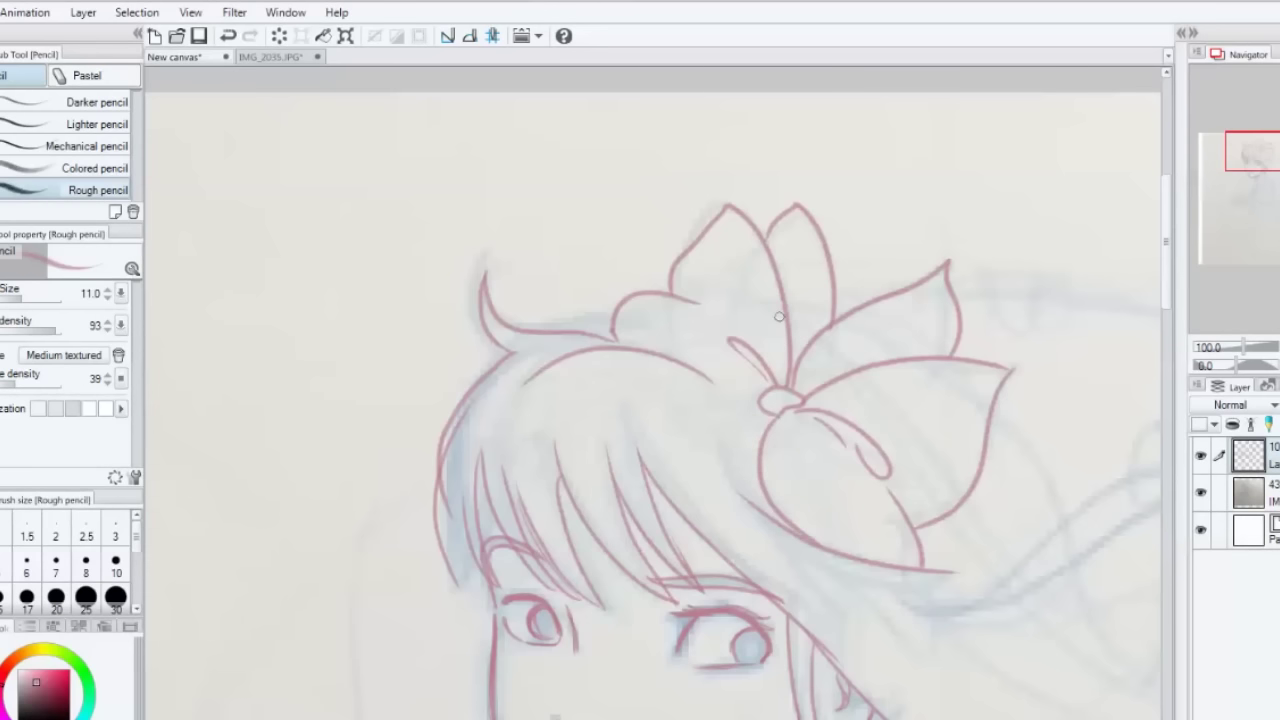
pyautogui.moveTo(768, 428)
pyautogui.mouseDown()
pyautogui.moveTo(696, 374)
pyautogui.moveTo(744, 396)
pyautogui.mouseUp()
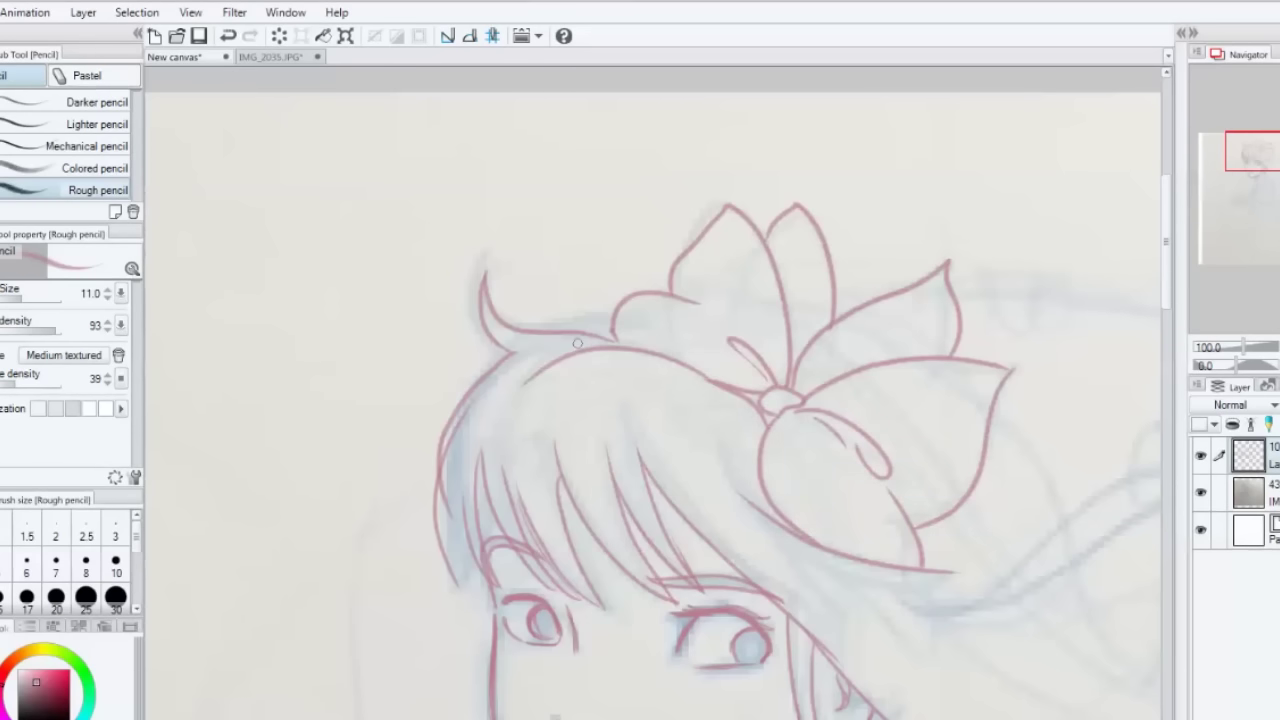
# Step: Trace the hair strands sweeping back beneath the bow above the ear
pyautogui.moveTo(622, 550); pyautogui.dragTo(462, 330)
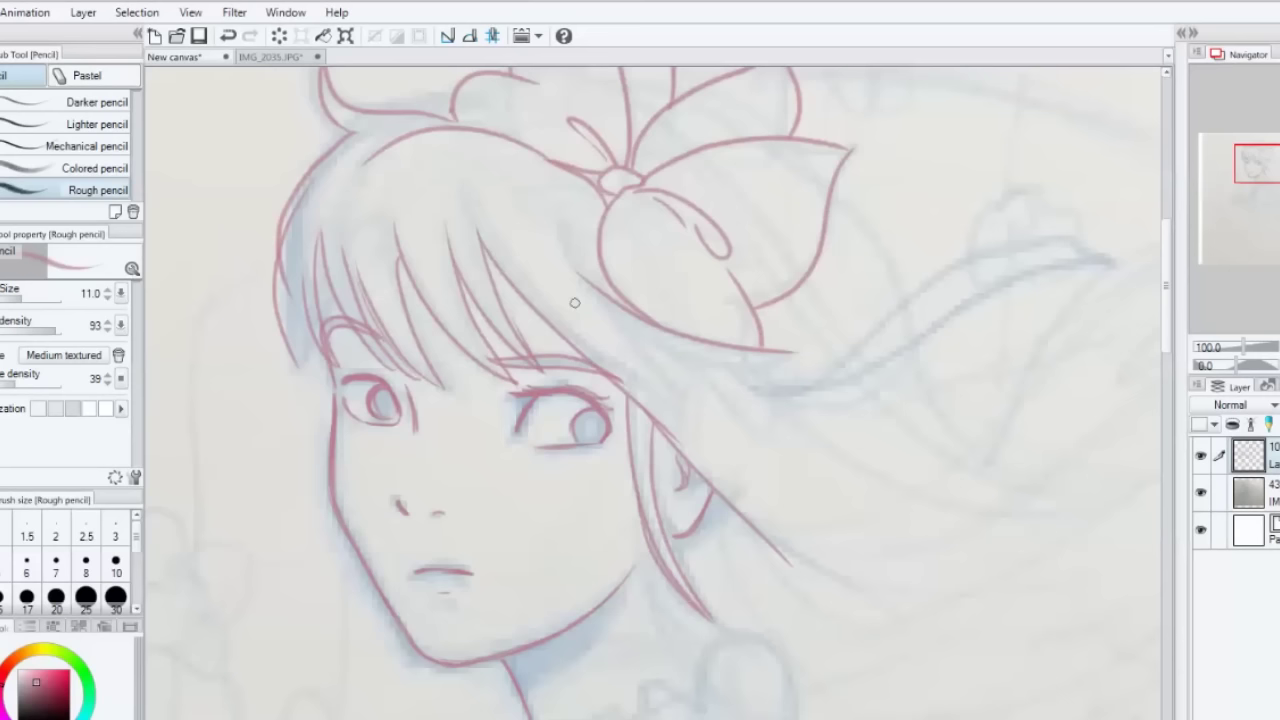
pyautogui.moveTo(532, 304); pyautogui.dragTo(688, 418)
pyautogui.moveTo(612, 340)
pyautogui.mouseDown()
pyautogui.moveTo(684, 410)
pyautogui.moveTo(718, 390)
pyautogui.mouseUp()
pyautogui.moveTo(574, 300); pyautogui.dragTo(771, 373)
pyautogui.moveTo(677, 351); pyautogui.dragTo(776, 423)
pyautogui.moveTo(761, 373); pyautogui.dragTo(774, 418)
pyautogui.moveTo(734, 357); pyautogui.dragTo(811, 360)
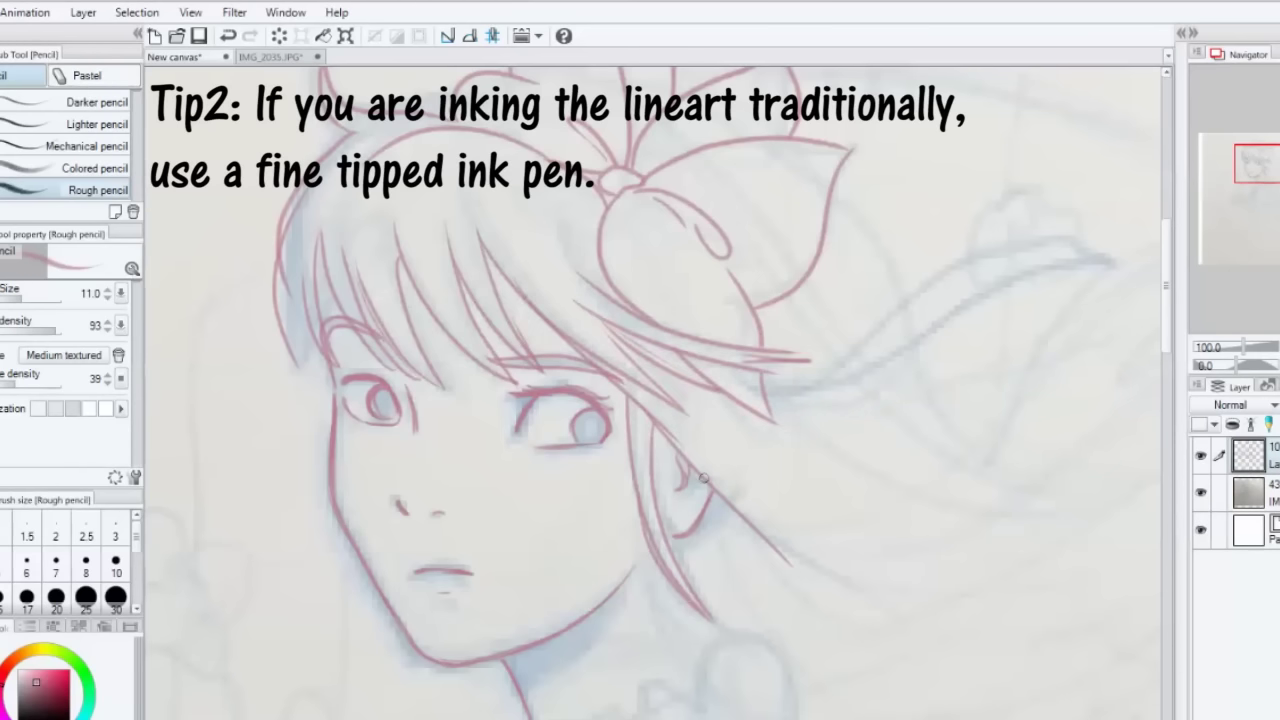
# Step: Trace the wavy tapered lock trailing behind the bow, then erase and redraw its base
pyautogui.moveTo(683, 426)
pyautogui.mouseDown()
pyautogui.moveTo(634, 526)
pyautogui.moveTo(562, 549)
pyautogui.mouseUp()
pyautogui.moveTo(644, 504)
pyautogui.mouseDown()
pyautogui.moveTo(681, 512)
pyautogui.moveTo(898, 360)
pyautogui.moveTo(960, 355)
pyautogui.mouseUp()
pyautogui.moveTo(647, 512)
pyautogui.mouseDown()
pyautogui.moveTo(740, 495)
pyautogui.moveTo(945, 400)
pyautogui.moveTo(1028, 396)
pyautogui.mouseUp()
pyautogui.moveTo(952, 363); pyautogui.dragTo(1018, 394)
pyautogui.moveTo(742, 494); pyautogui.dragTo(602, 492)
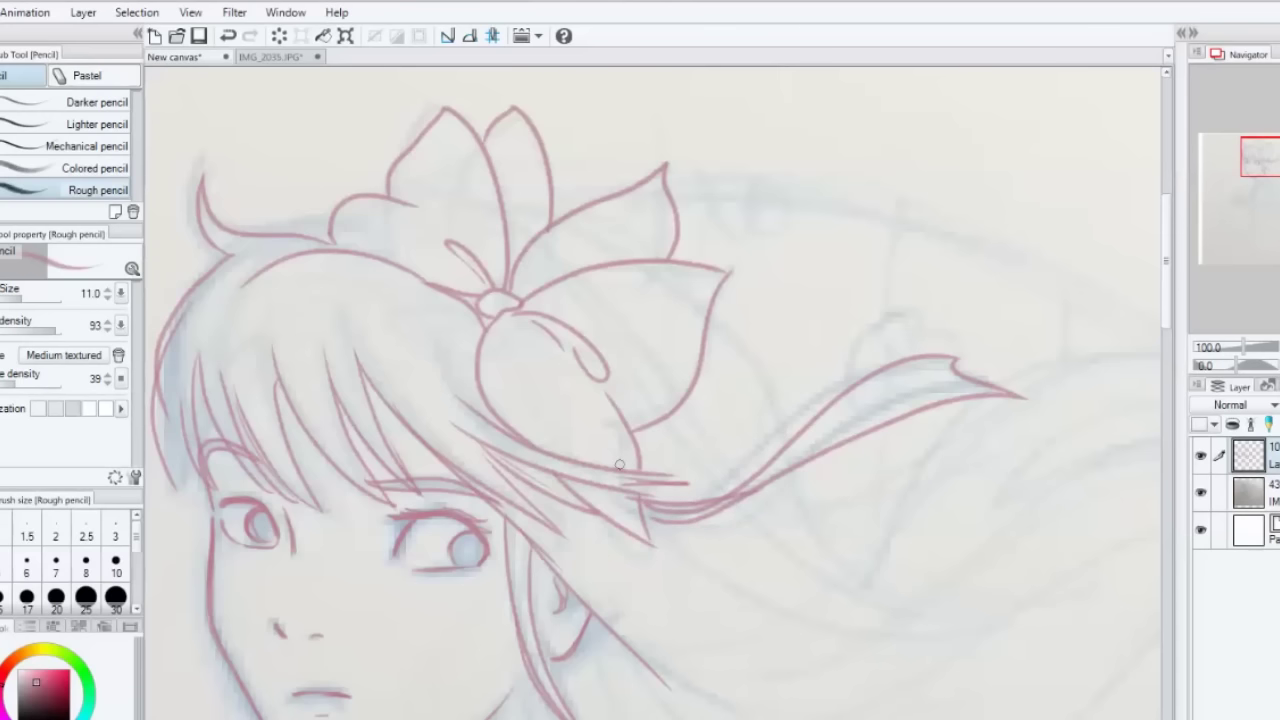
pyautogui.moveTo(637, 497)
pyautogui.mouseDown()
pyautogui.moveTo(715, 500)
pyautogui.moveTo(688, 516)
pyautogui.moveTo(635, 485)
pyautogui.mouseUp()
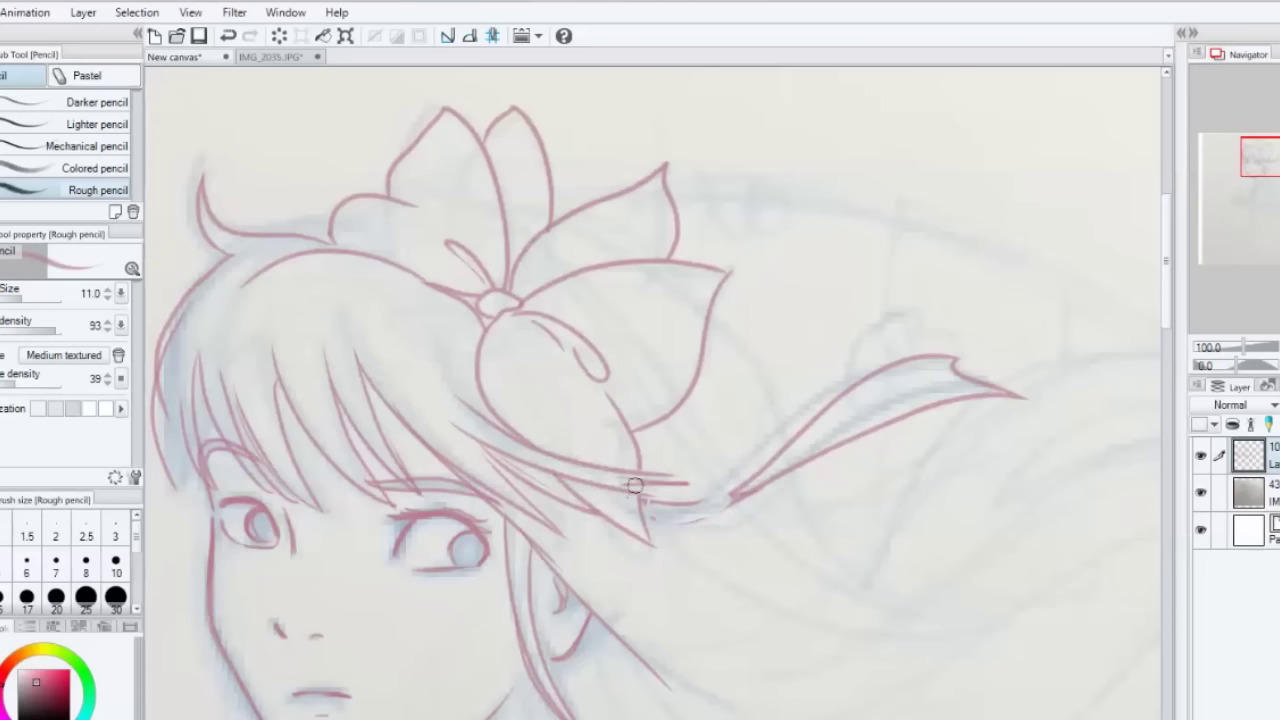
pyautogui.moveTo(642, 500)
pyautogui.mouseDown()
pyautogui.moveTo(745, 493)
pyautogui.moveTo(668, 516)
pyautogui.mouseUp()
pyautogui.moveTo(742, 490); pyautogui.dragTo(666, 522)
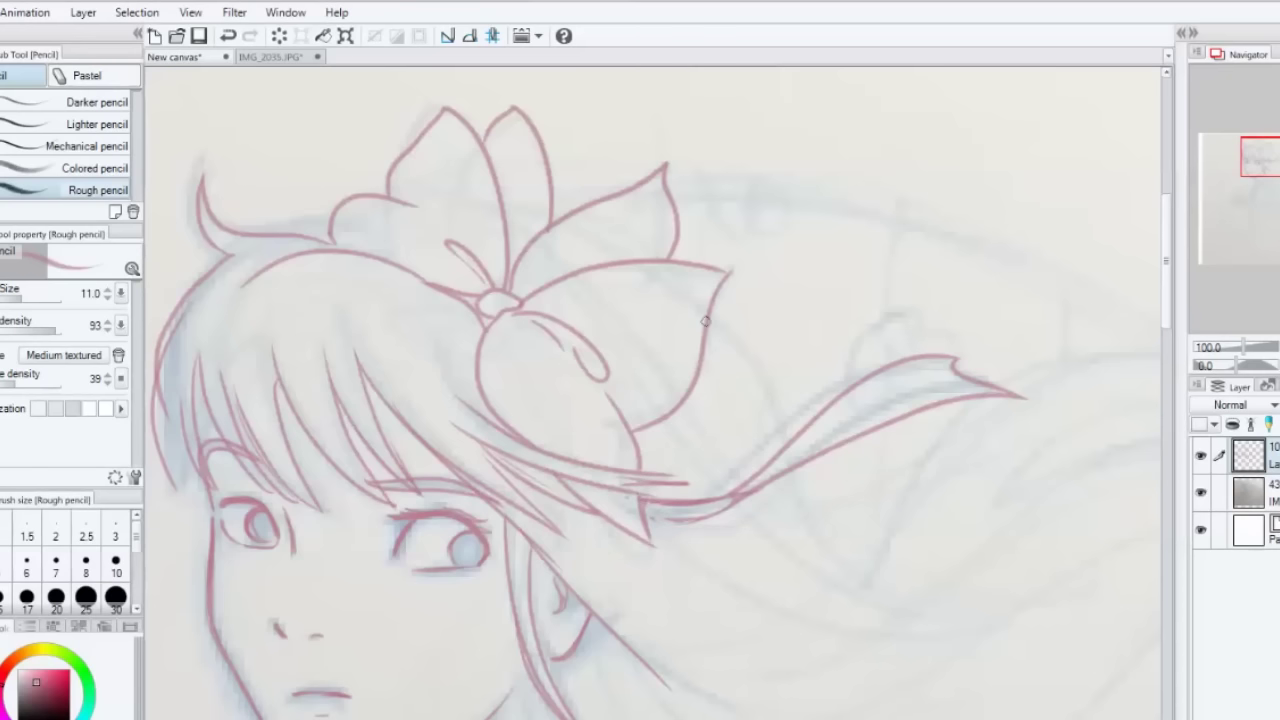
# Step: Trace the crown hair between the tuft and bow, and add the loose locks around and behind the ear
pyautogui.moveTo(302, 467); pyautogui.dragTo(566, 485)
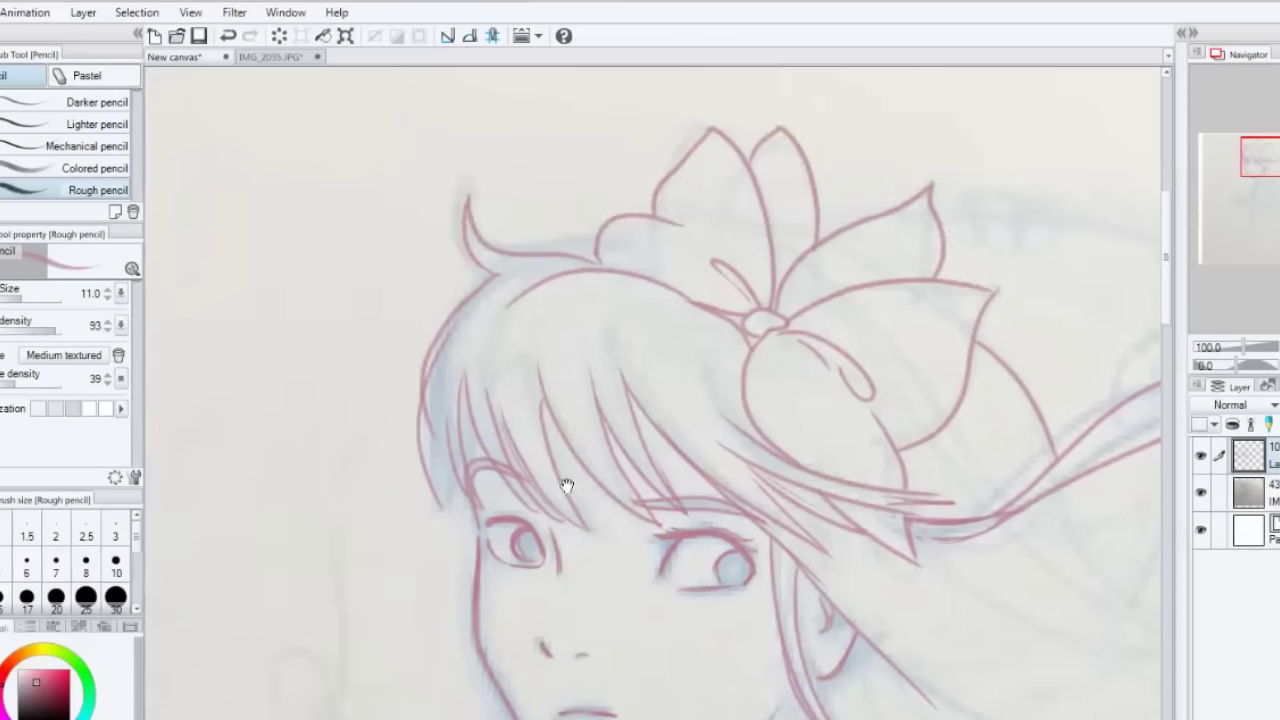
pyautogui.moveTo(596, 238); pyautogui.dragTo(473, 262)
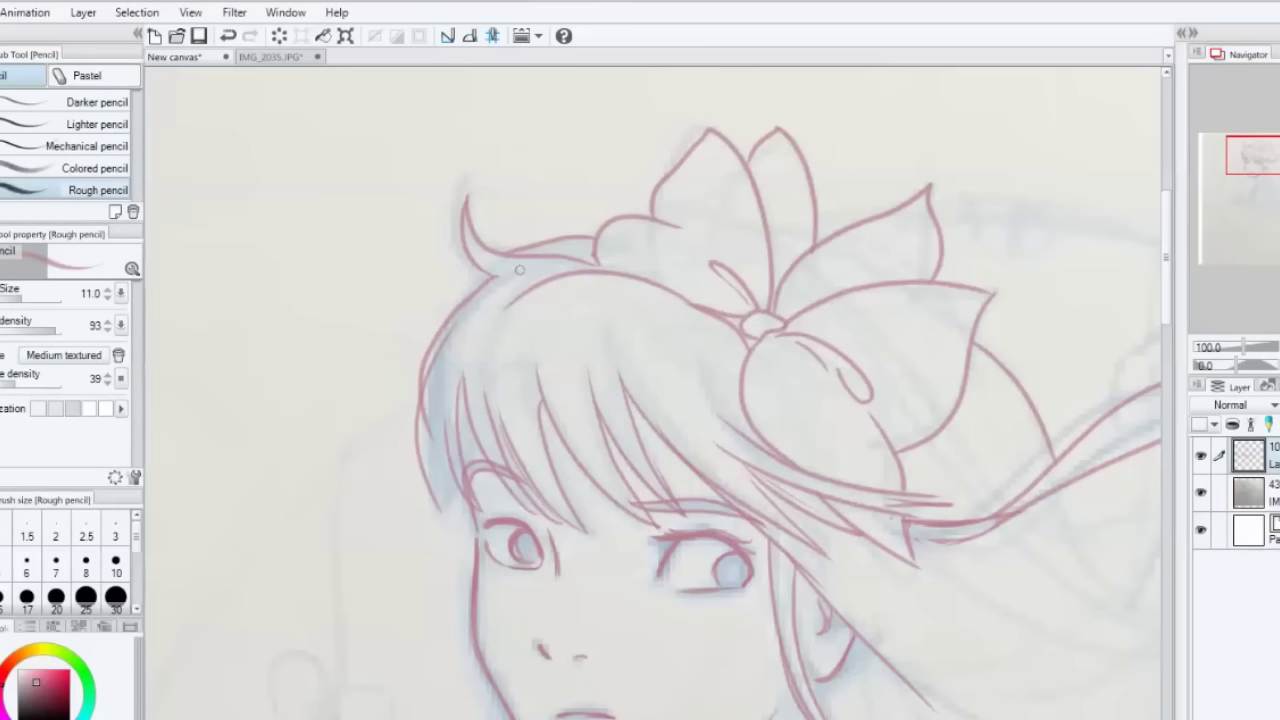
pyautogui.moveTo(406, 560); pyautogui.dragTo(277, 237)
pyautogui.moveTo(662, 366)
pyautogui.mouseDown()
pyautogui.moveTo(666, 402)
pyautogui.moveTo(710, 470)
pyautogui.moveTo(692, 446)
pyautogui.mouseUp()
pyautogui.moveTo(664, 402); pyautogui.dragTo(716, 502)
pyautogui.moveTo(724, 322); pyautogui.dragTo(778, 458)
pyautogui.moveTo(710, 350); pyautogui.dragTo(726, 394)
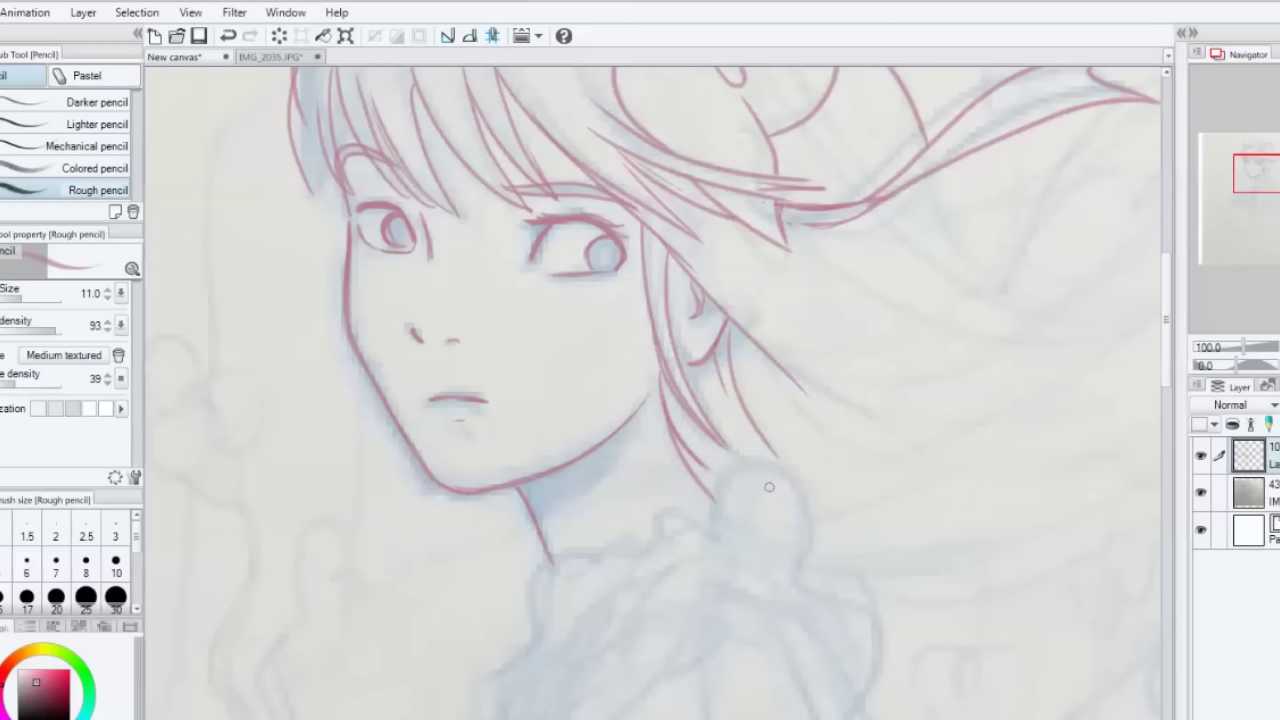
# Step: Reinforce the outlines of both eyes with additional pencil strokes
pyautogui.moveTo(413, 236)
pyautogui.mouseDown()
pyautogui.moveTo(416, 254)
pyautogui.moveTo(376, 256)
pyautogui.moveTo(406, 248)
pyautogui.moveTo(410, 226)
pyautogui.mouseUp()
pyautogui.moveTo(614, 236); pyautogui.dragTo(532, 241)
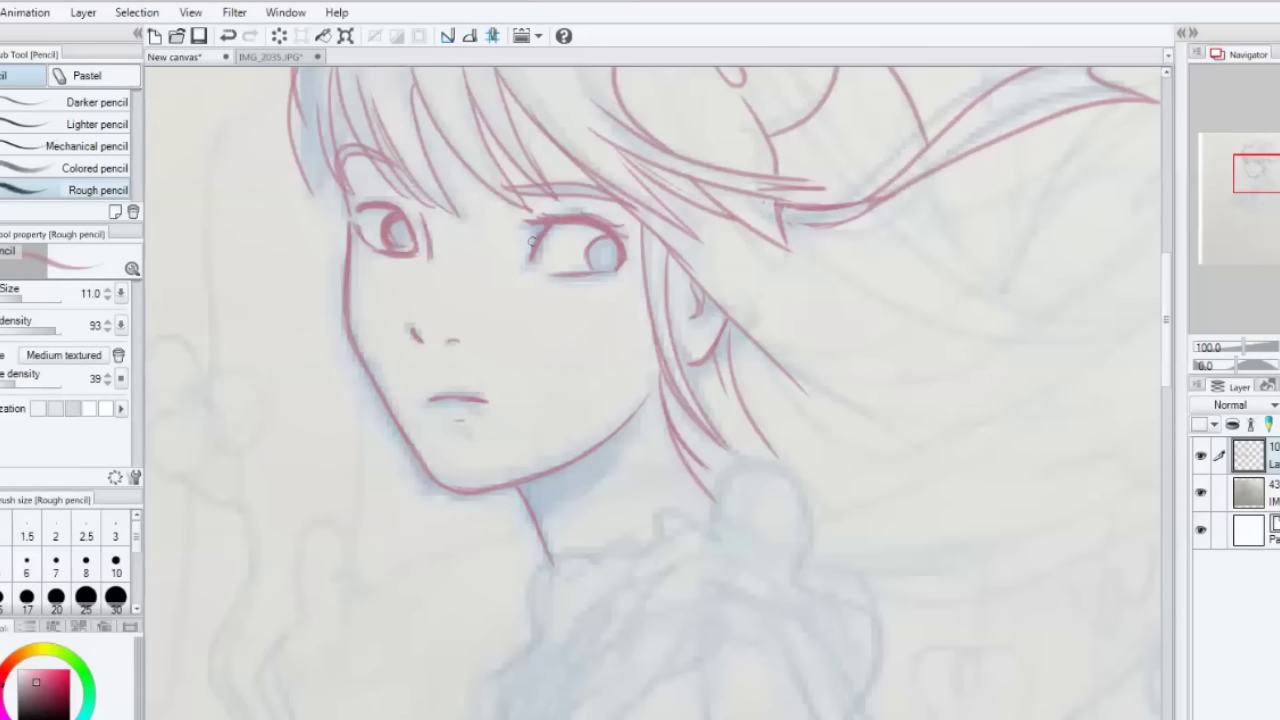
# Step: Trace the first long strands of windblown hair flowing from behind the ear and beneath the bow
pyautogui.moveTo(649, 480); pyautogui.dragTo(180, 499)
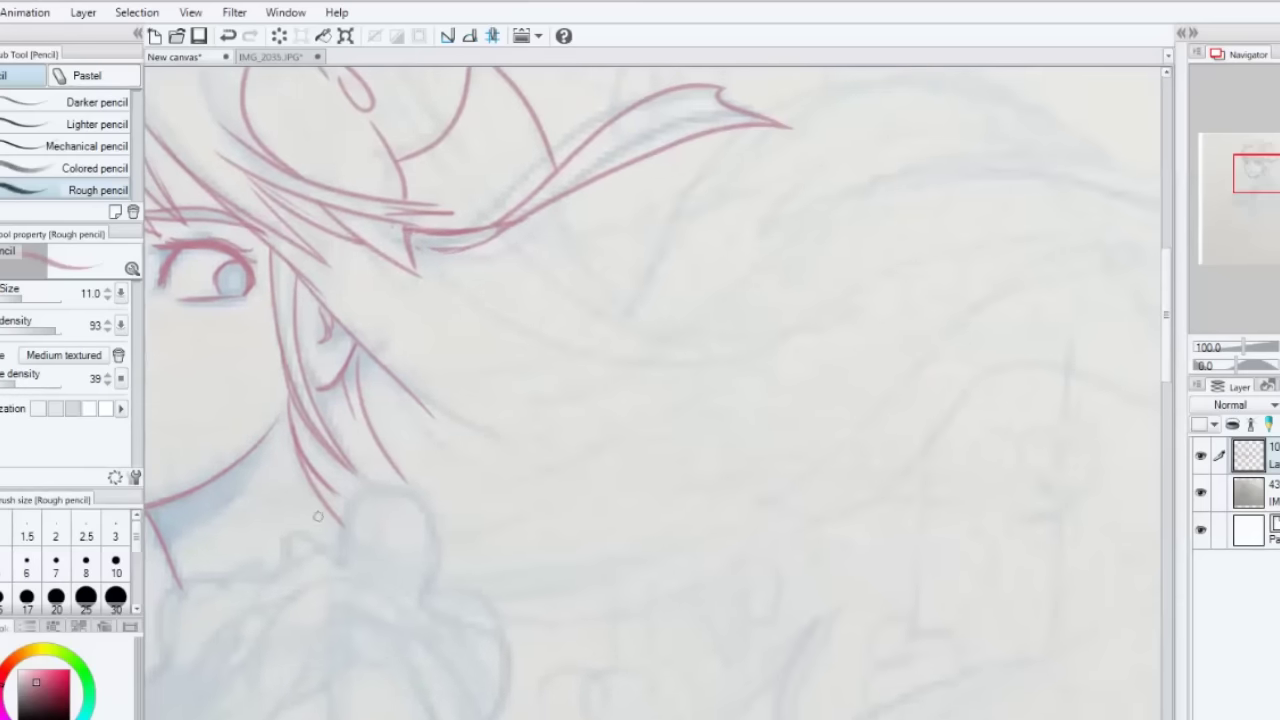
pyautogui.moveTo(382, 354)
pyautogui.mouseDown()
pyautogui.moveTo(677, 391)
pyautogui.moveTo(794, 352)
pyautogui.mouseUp()
pyautogui.moveTo(443, 268)
pyautogui.mouseDown()
pyautogui.moveTo(609, 351)
pyautogui.moveTo(804, 360)
pyautogui.mouseUp()
pyautogui.moveTo(503, 241); pyautogui.dragTo(828, 372)
pyautogui.moveTo(560, 198)
pyautogui.mouseDown()
pyautogui.moveTo(600, 294)
pyautogui.moveTo(742, 138)
pyautogui.mouseUp()
pyautogui.moveTo(626, 297); pyautogui.dragTo(435, 499)
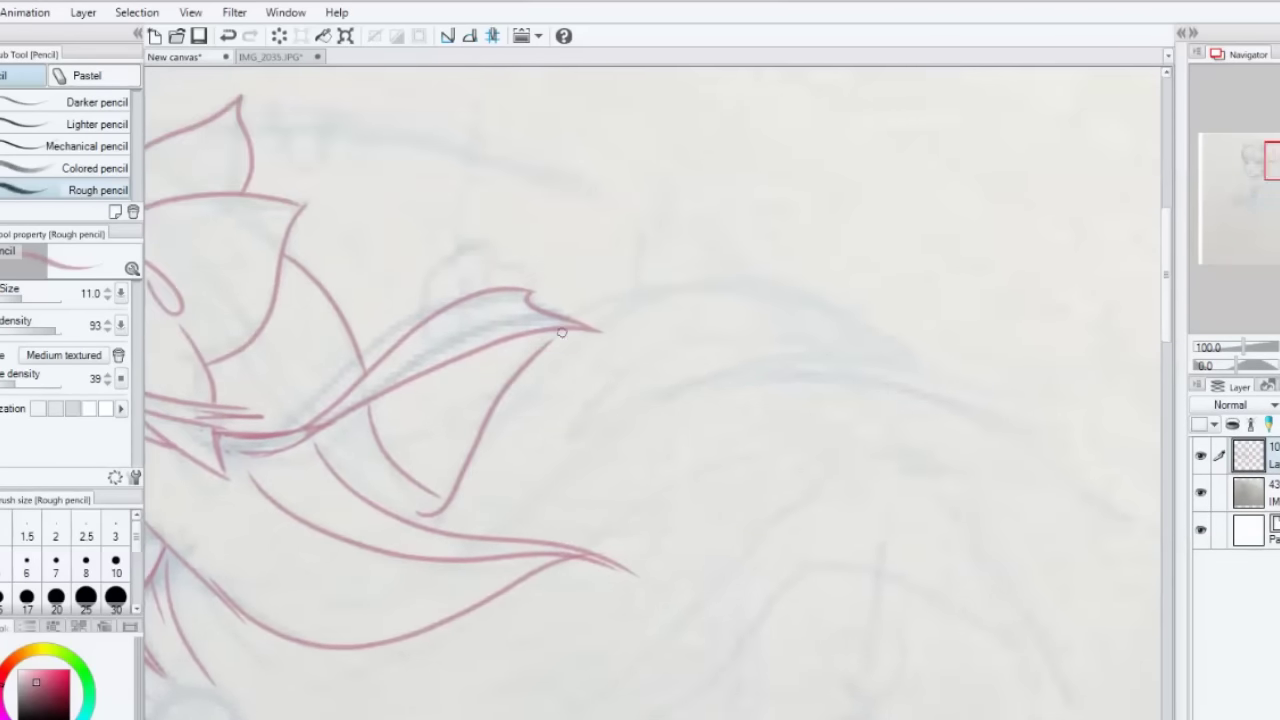
# Step: Trace the outer waves and tapered tips of the windblown hair behind the bow
pyautogui.moveTo(578, 323)
pyautogui.mouseDown()
pyautogui.moveTo(629, 300)
pyautogui.moveTo(905, 352)
pyautogui.mouseUp()
pyautogui.moveTo(660, 392); pyautogui.dragTo(935, 372)
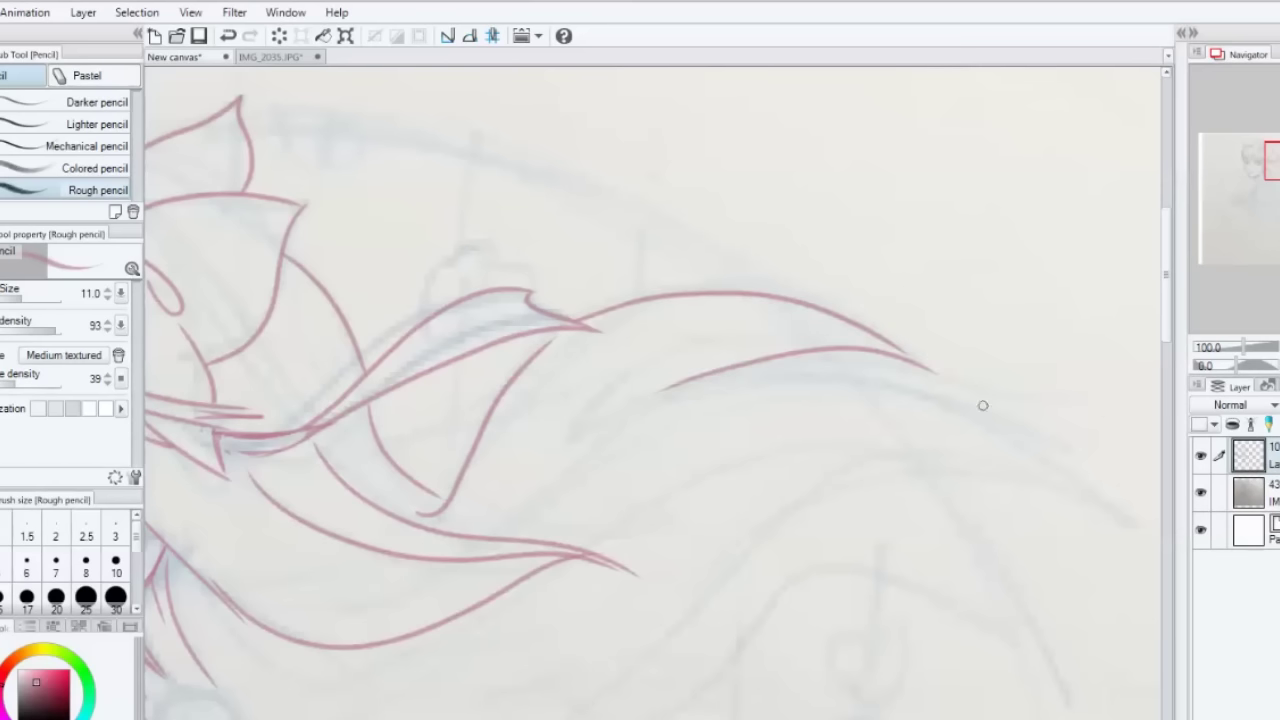
pyautogui.moveTo(610, 423)
pyautogui.mouseDown()
pyautogui.moveTo(766, 371)
pyautogui.moveTo(1060, 472)
pyautogui.mouseUp()
pyautogui.moveTo(730, 565)
pyautogui.mouseDown()
pyautogui.moveTo(957, 466)
pyautogui.moveTo(1105, 507)
pyautogui.mouseUp()
pyautogui.moveTo(948, 429); pyautogui.dragTo(1108, 505)
pyautogui.moveTo(596, 532); pyautogui.dragTo(1050, 468)
pyautogui.moveTo(496, 530)
pyautogui.mouseDown()
pyautogui.moveTo(556, 471)
pyautogui.moveTo(775, 343)
pyautogui.mouseUp()
# Step: Trace the rounded collar edge at the back of the neck and the lowest long hair strands extending from it
pyautogui.moveTo(307, 549)
pyautogui.mouseDown()
pyautogui.moveTo(383, 406)
pyautogui.moveTo(491, 266)
pyautogui.mouseUp()
pyautogui.moveTo(335, 476)
pyautogui.mouseDown()
pyautogui.moveTo(338, 442)
pyautogui.moveTo(415, 505)
pyautogui.moveTo(498, 608)
pyautogui.mouseUp()
pyautogui.moveTo(422, 466)
pyautogui.mouseDown()
pyautogui.moveTo(580, 402)
pyautogui.moveTo(724, 300)
pyautogui.mouseUp()
pyautogui.moveTo(427, 496)
pyautogui.mouseDown()
pyautogui.moveTo(772, 418)
pyautogui.moveTo(904, 306)
pyautogui.mouseUp()
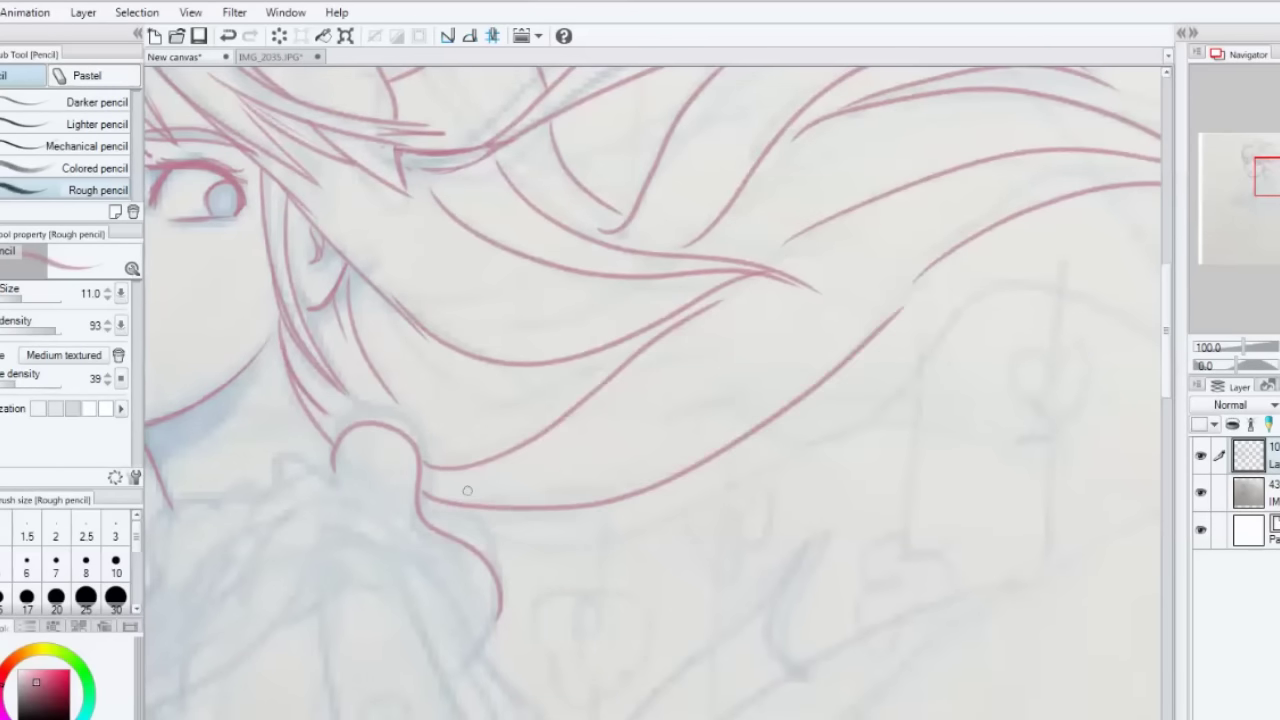
pyautogui.moveTo(421, 495)
pyautogui.mouseDown()
pyautogui.moveTo(598, 524)
pyautogui.moveTo(866, 362)
pyautogui.moveTo(1014, 228)
pyautogui.moveTo(916, 290)
pyautogui.moveTo(931, 262)
pyautogui.mouseUp()
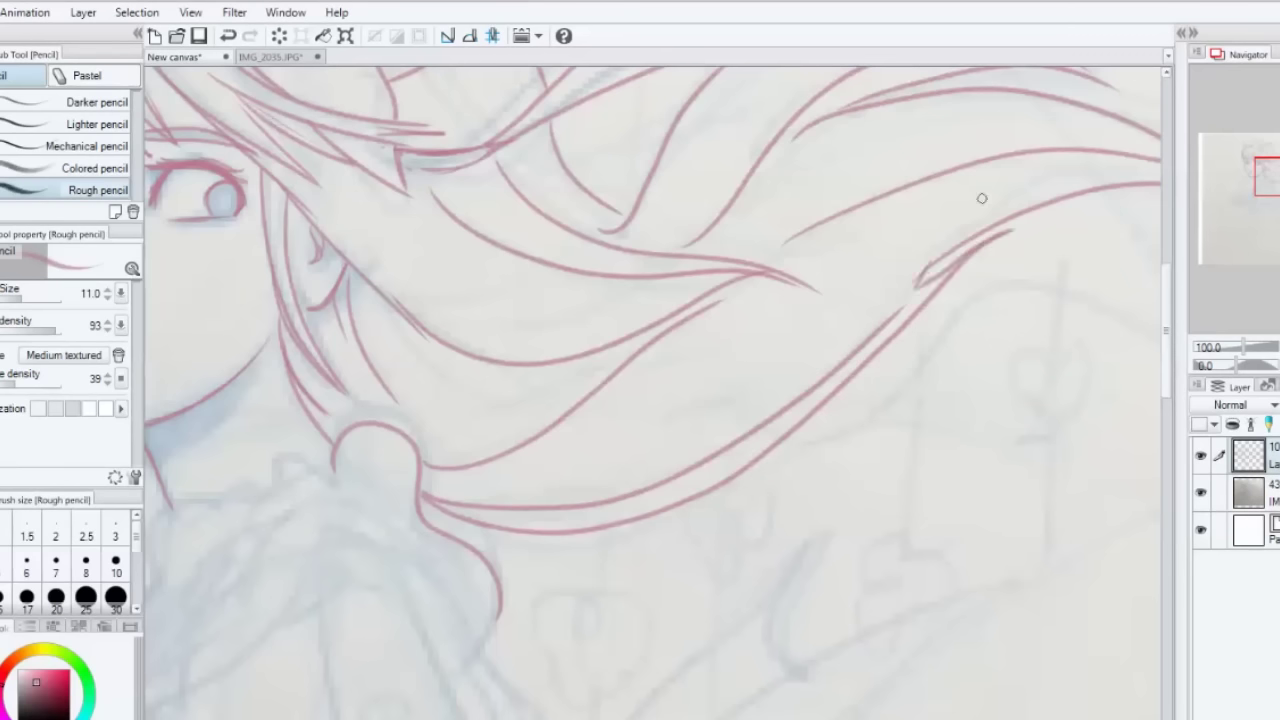
pyautogui.moveTo(252, 558); pyautogui.dragTo(402, 460)
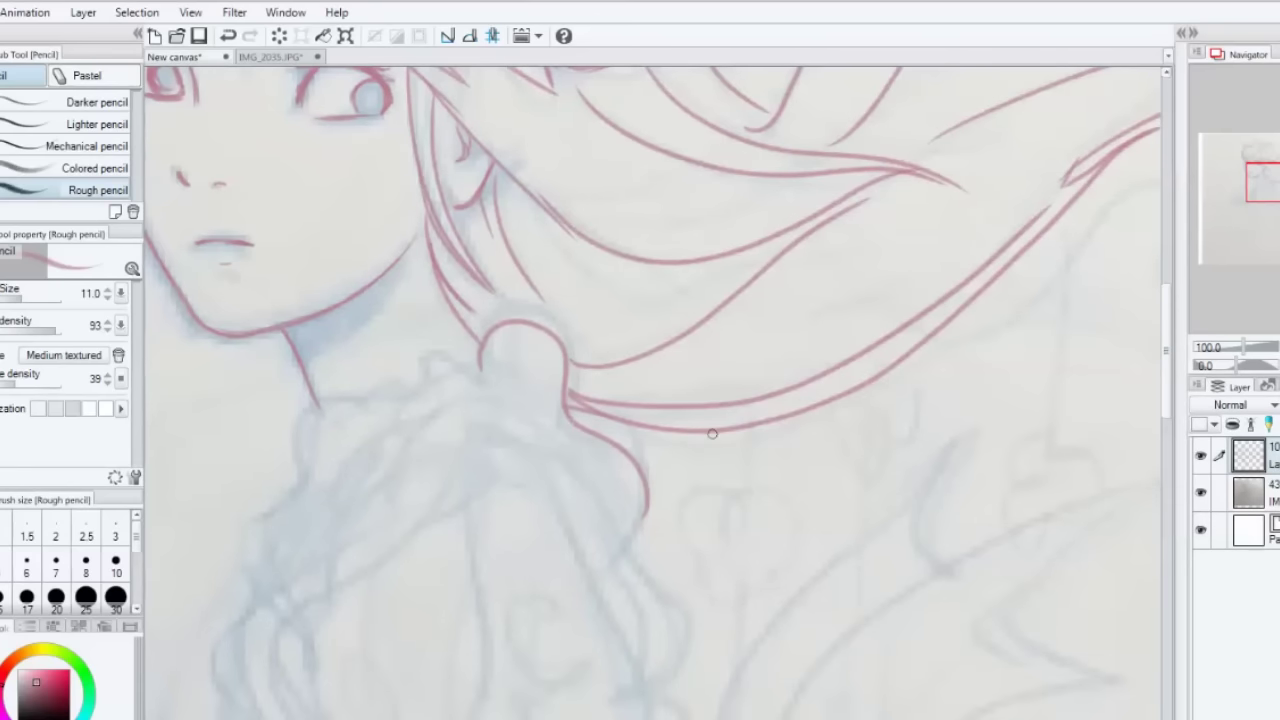
pyautogui.moveTo(223, 534); pyautogui.dragTo(464, 512)
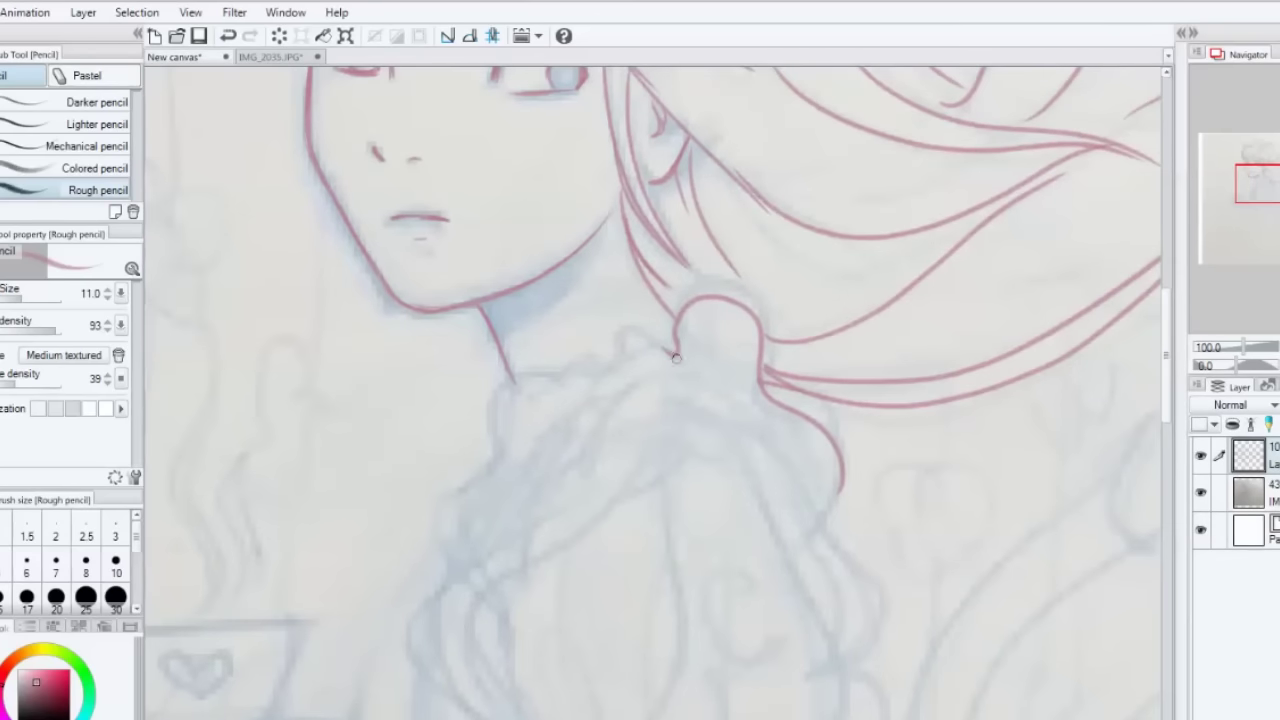